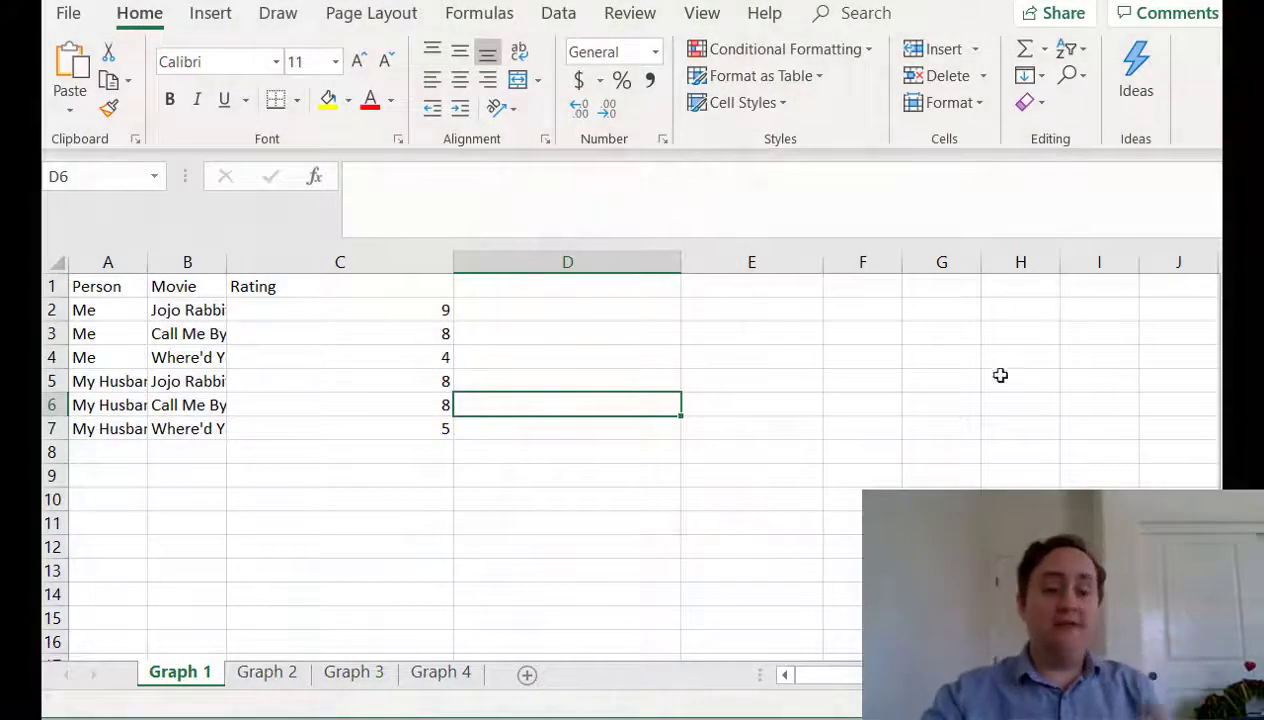
Select the Person, Movie, Rating table A1:C7 and preview the column, pie, statistical and waterfall chart types
{"action": "left_click_drag", "start_coordinate": [100, 288], "coordinate": [372, 429]}
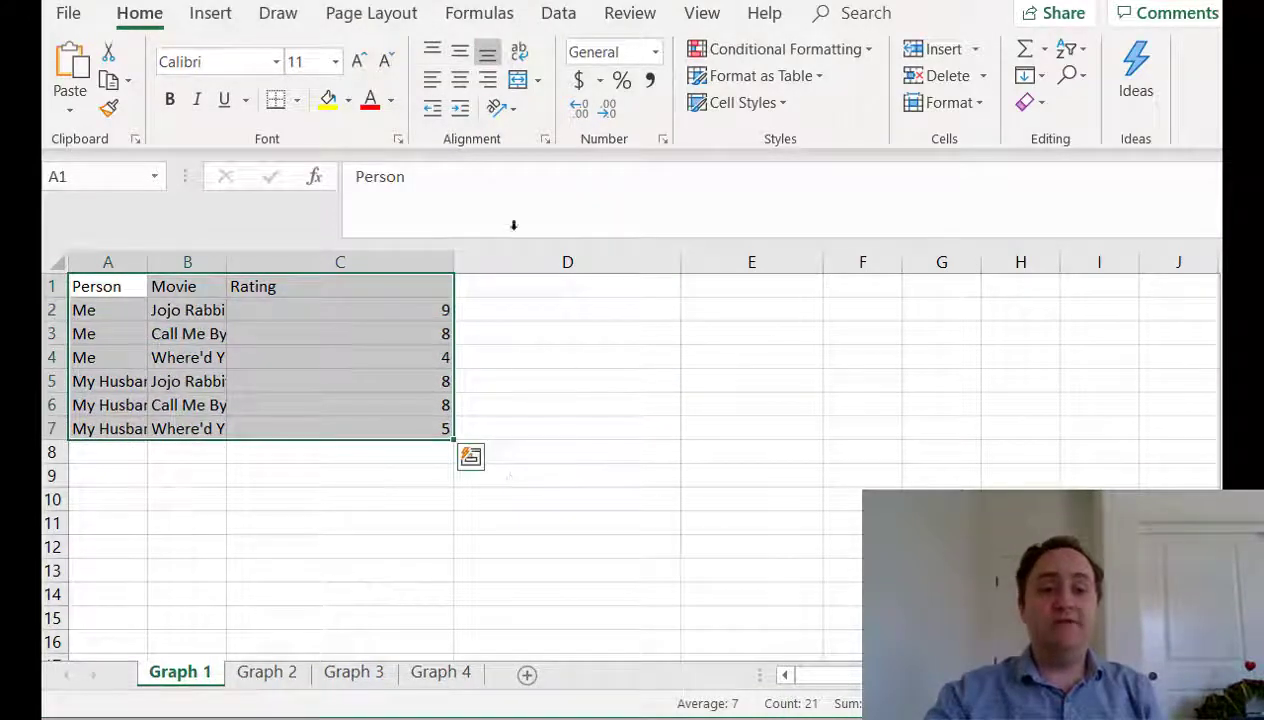
{"action": "left_click", "coordinate": [210, 13]}
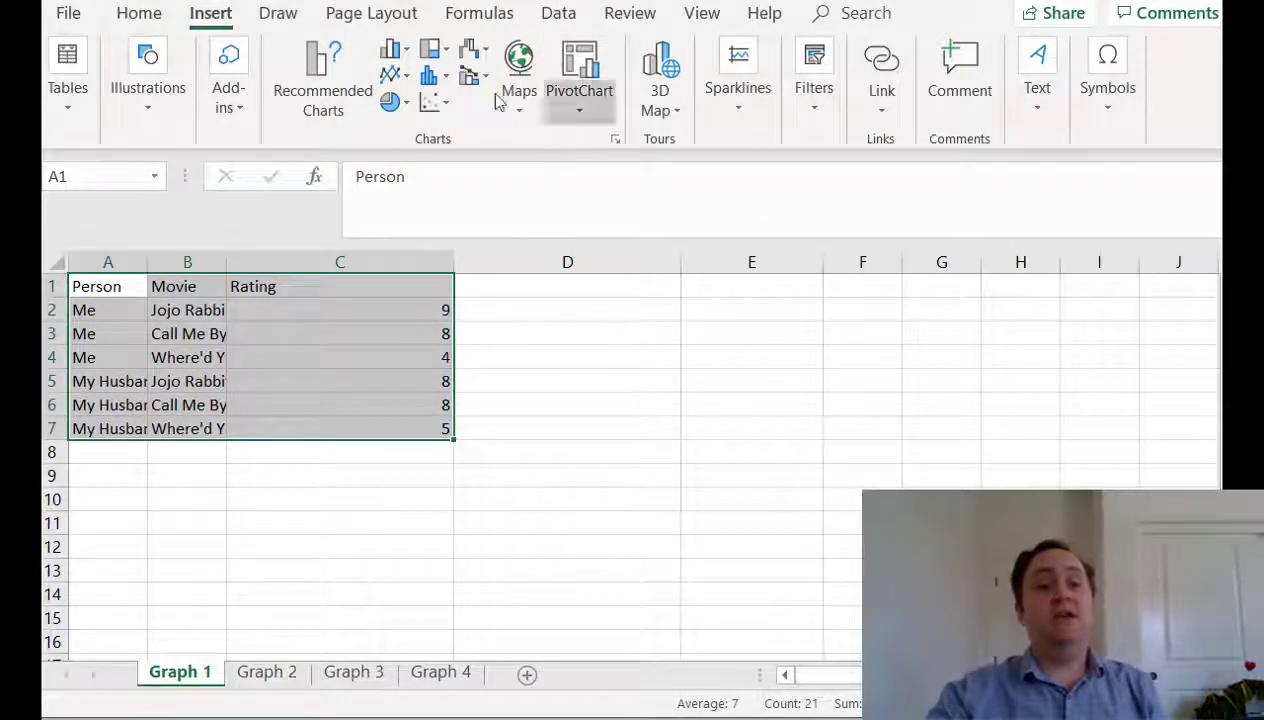
{"action": "left_click", "coordinate": [394, 52]}
{"action": "left_click", "coordinate": [394, 52]}
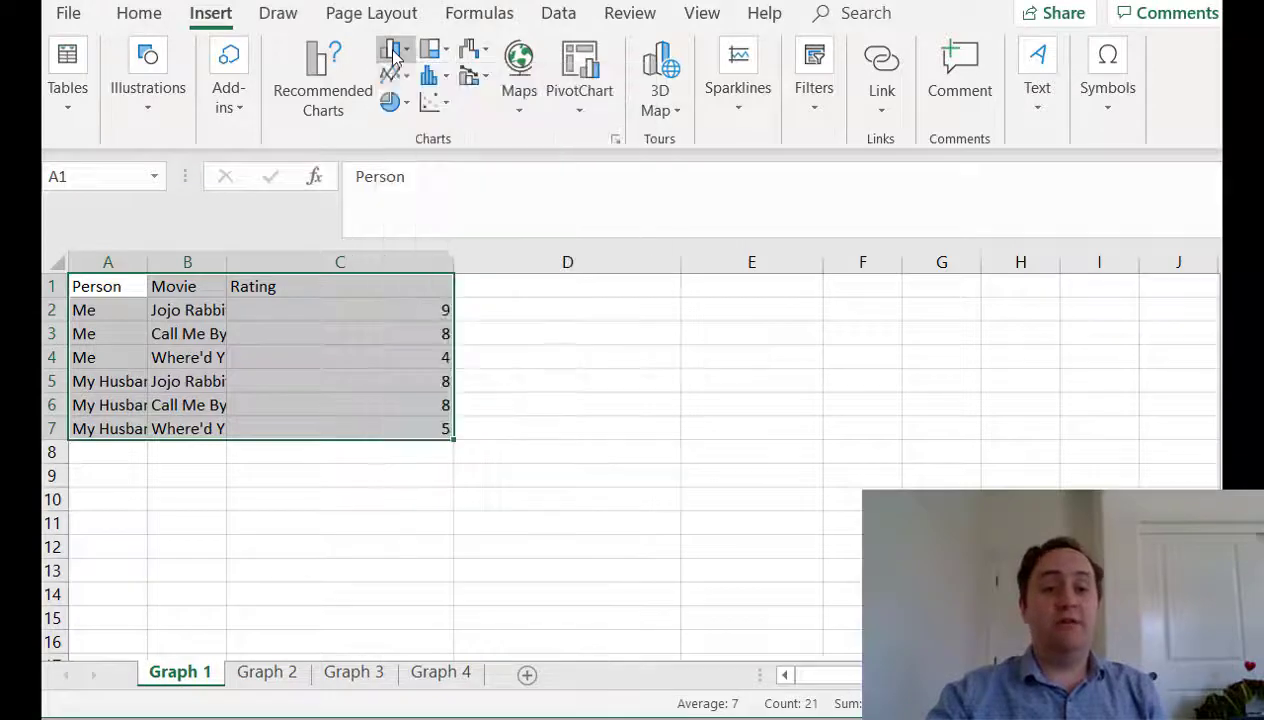
{"action": "left_click", "coordinate": [390, 101]}
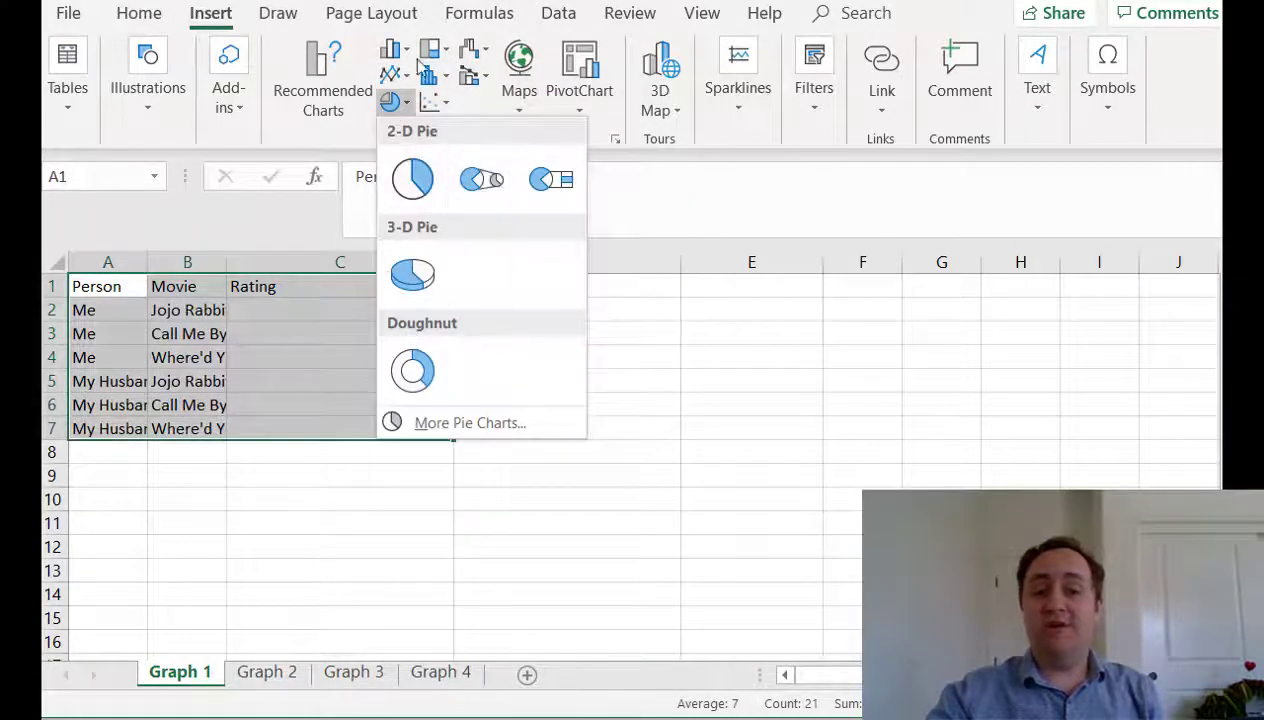
{"action": "left_click", "coordinate": [428, 78]}
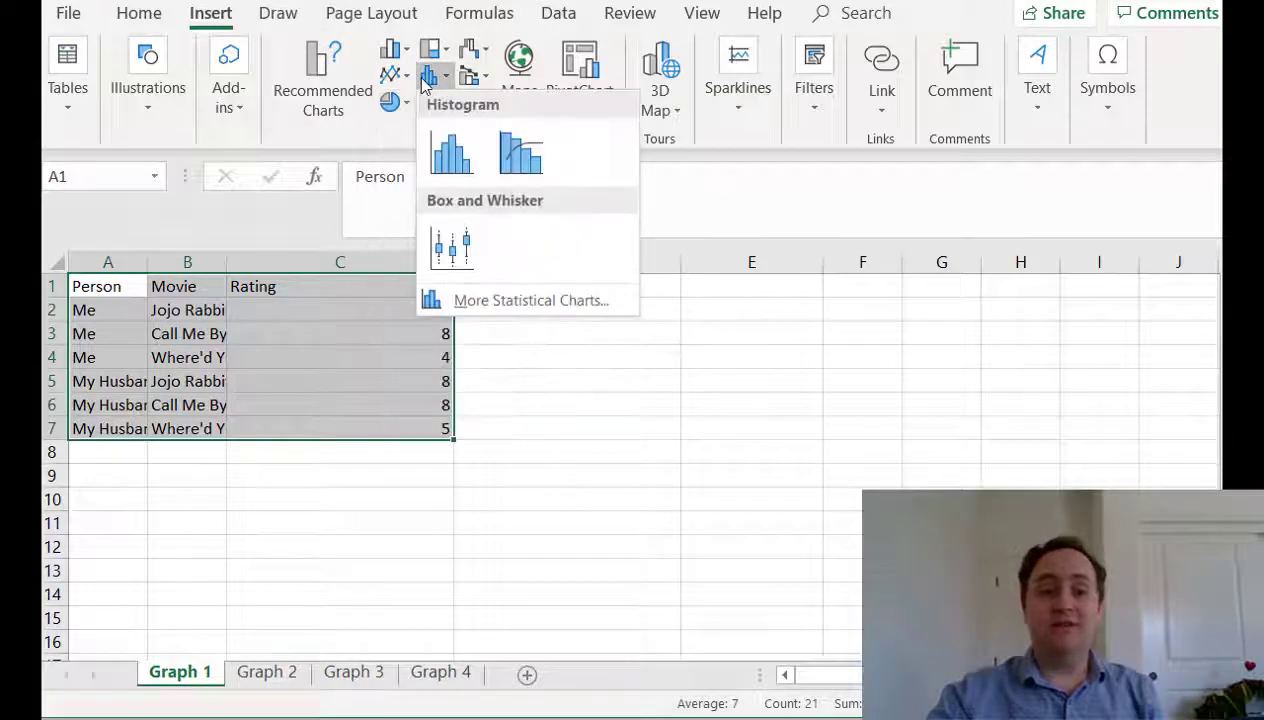
{"action": "left_click", "coordinate": [468, 52]}
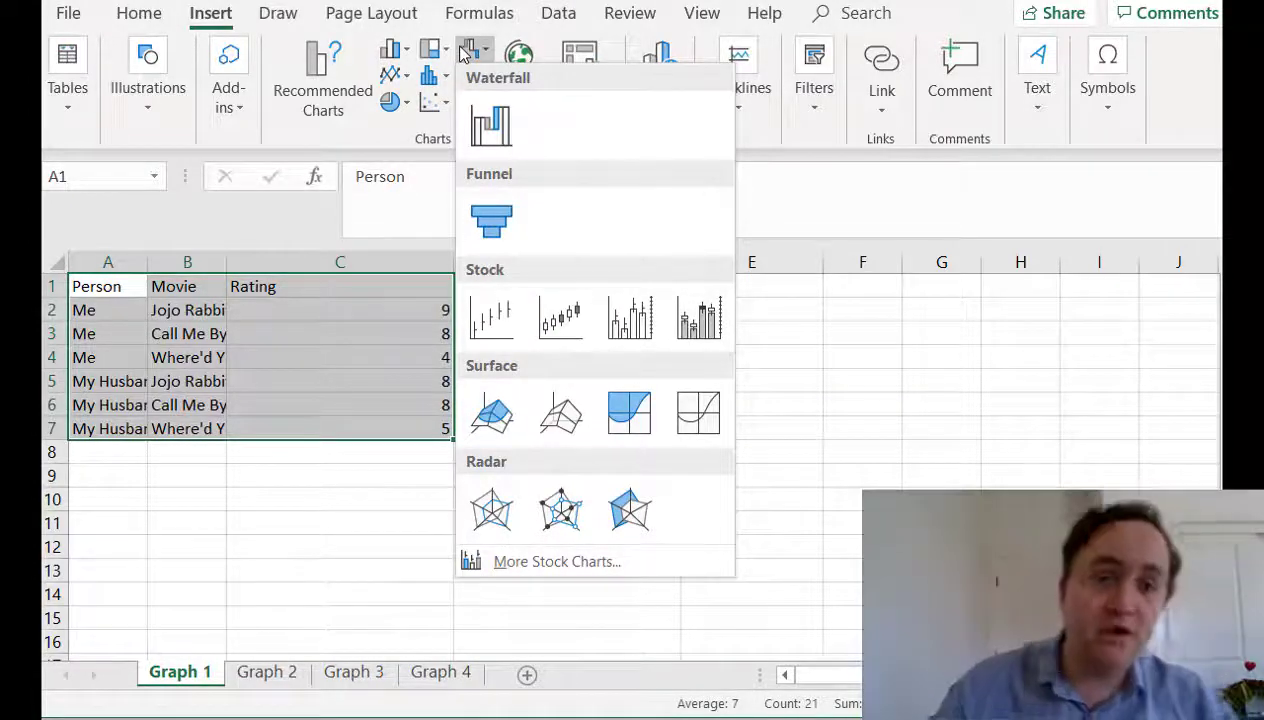
{"action": "key", "text": "Escape"}
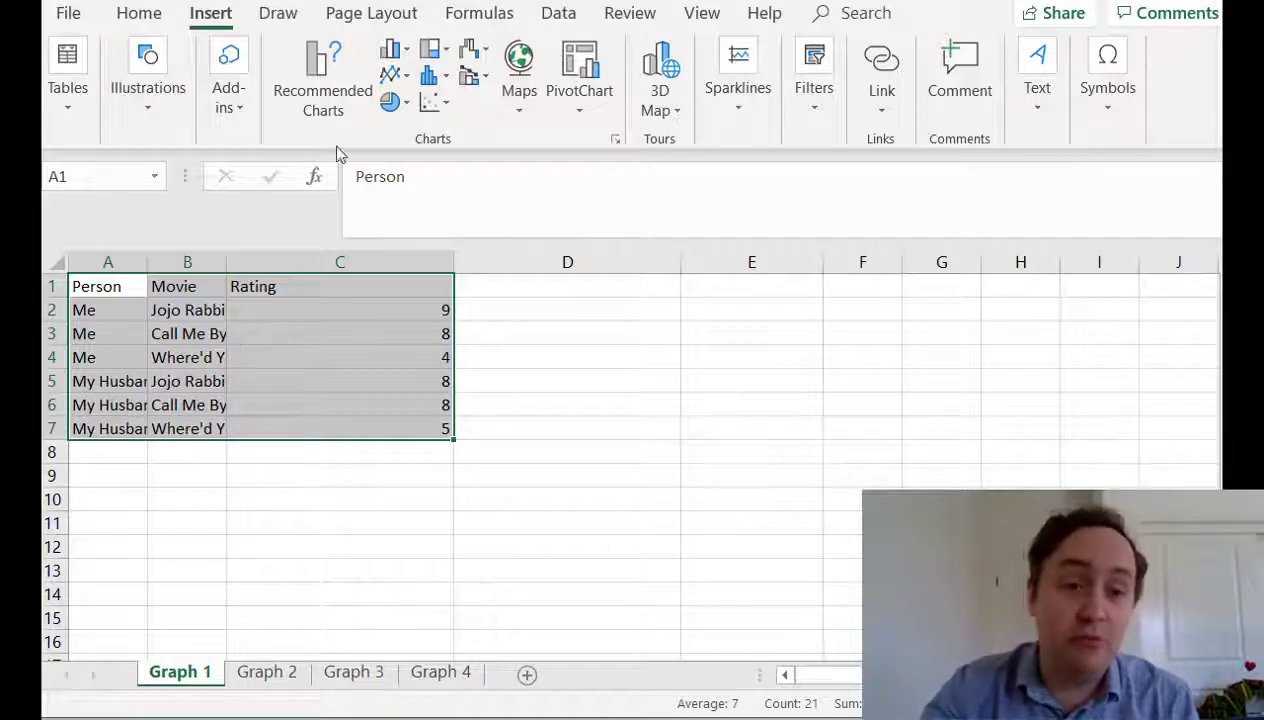
{"action": "left_click", "coordinate": [394, 49]}
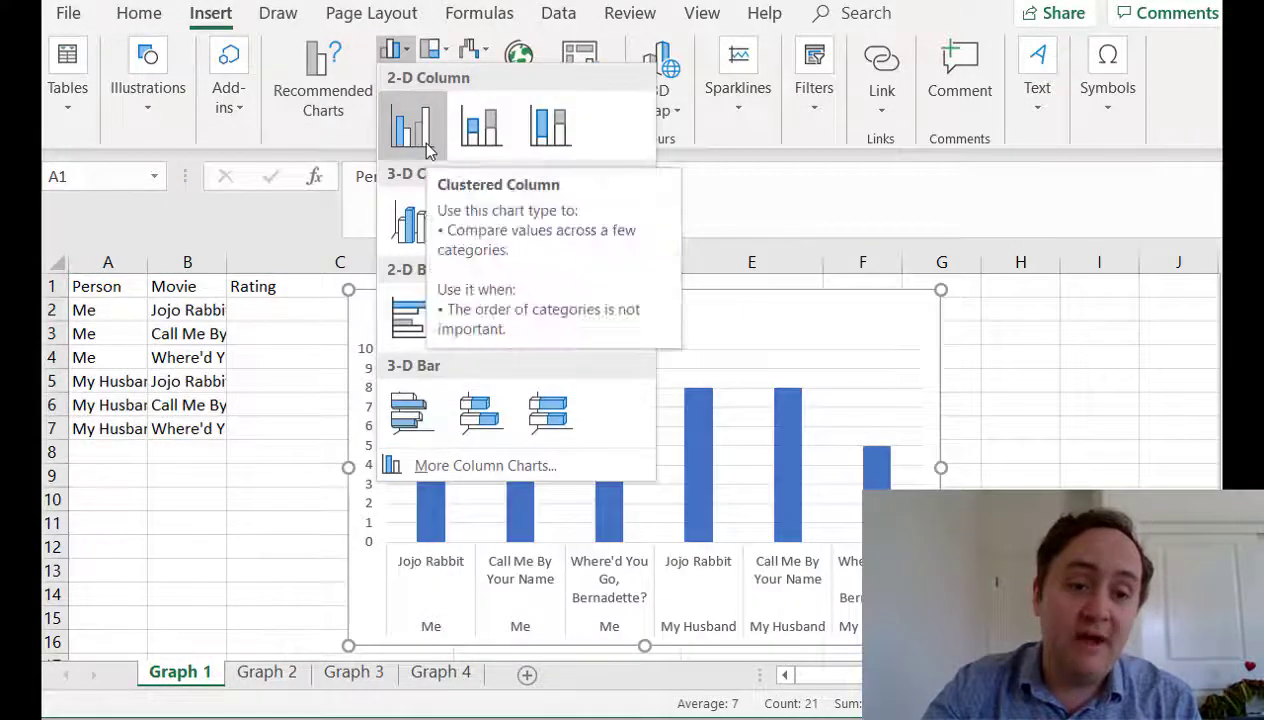
{"action": "left_click", "coordinate": [411, 127]}
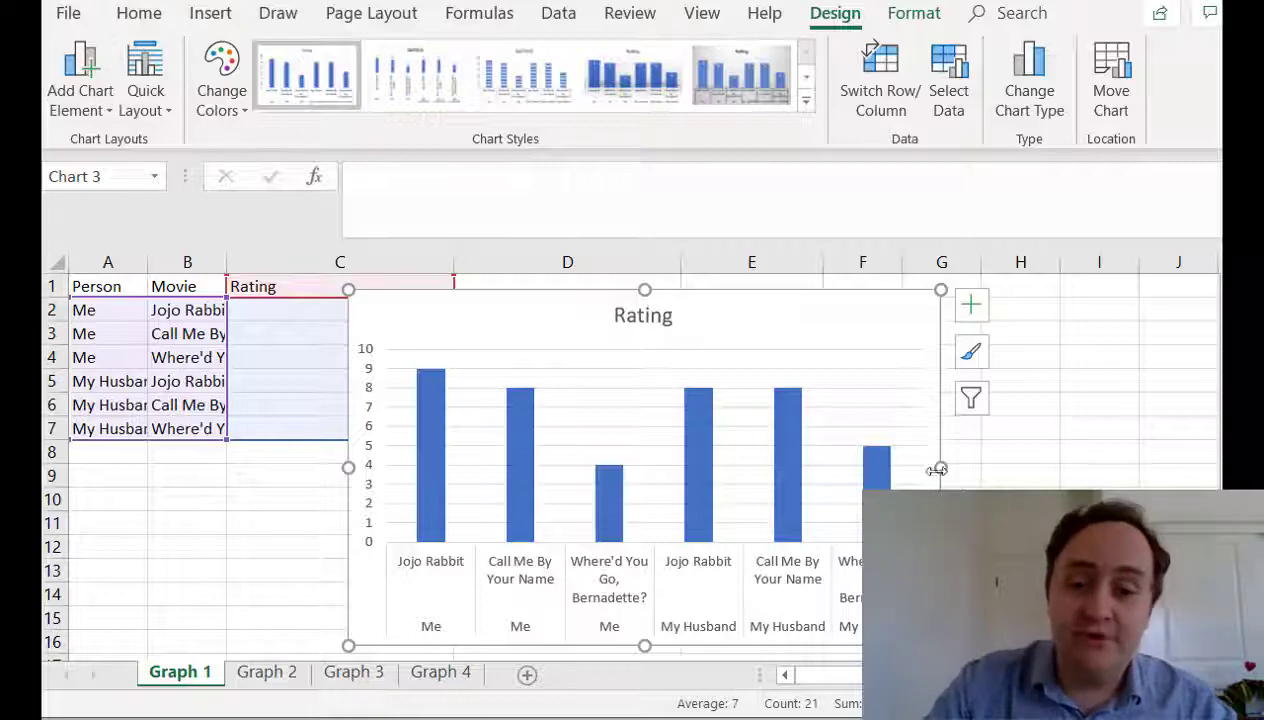
{"action": "key", "text": "Delete"}
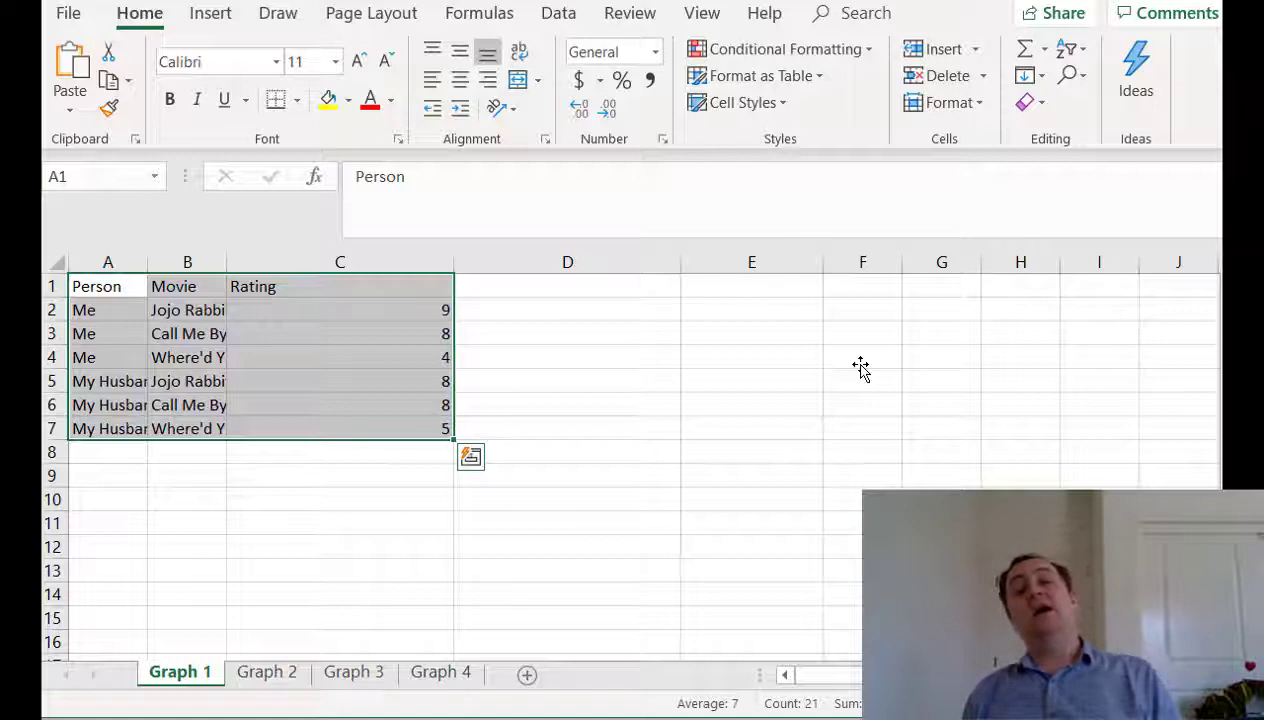
{"action": "left_click", "coordinate": [95, 307]}
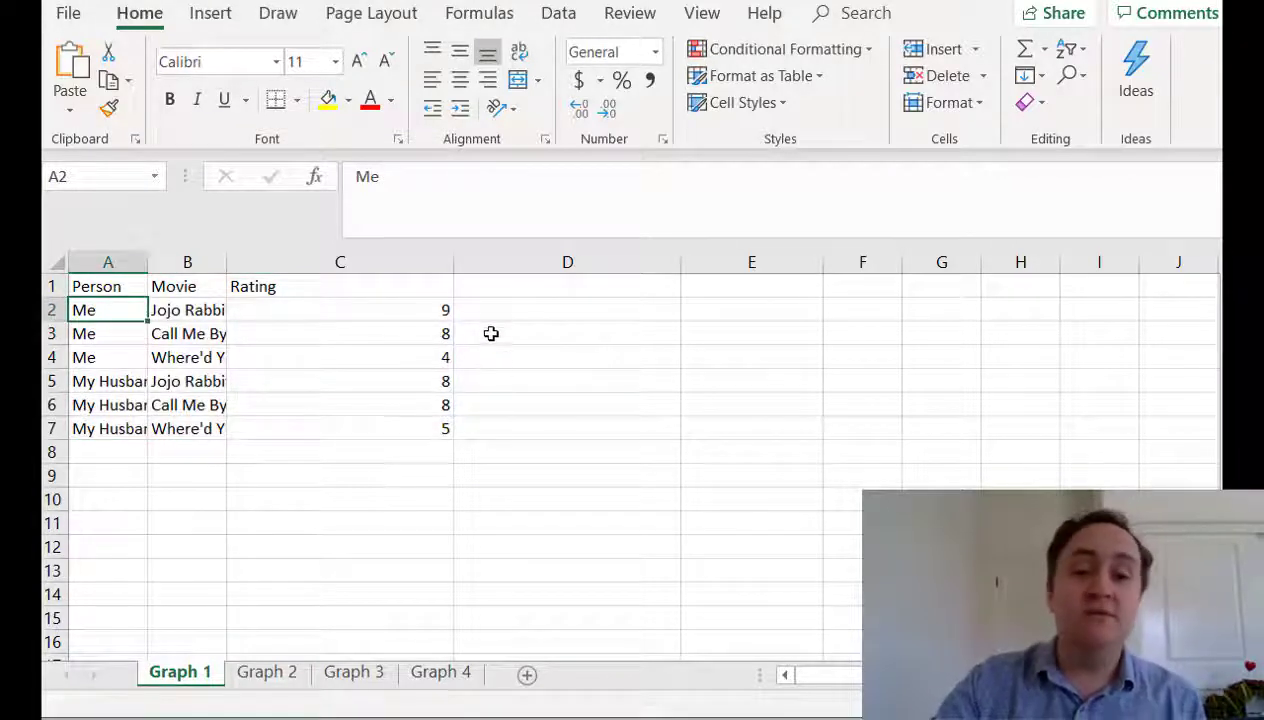
{"action": "left_click", "coordinate": [548, 306]}
{"action": "type", "text": "VLOOKUP"}
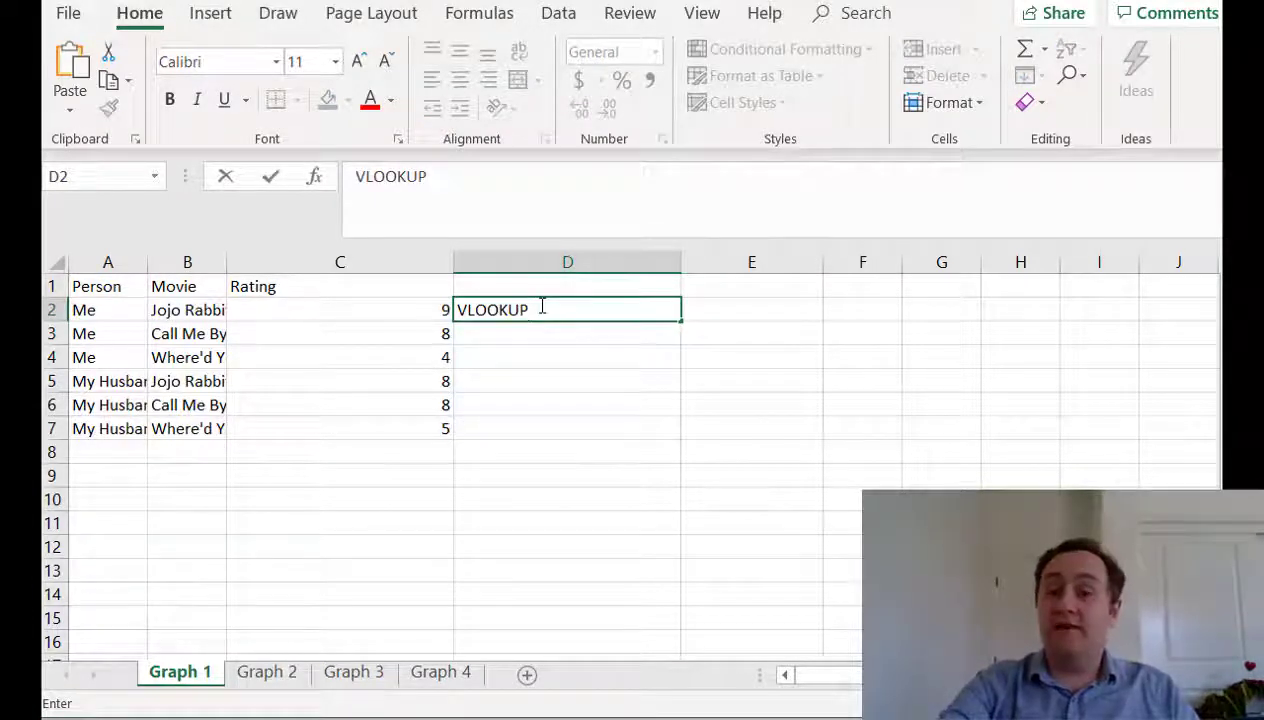
{"action": "left_click_drag", "start_coordinate": [124, 313], "coordinate": [116, 357]}
{"action": "left_click_drag", "start_coordinate": [367, 316], "coordinate": [395, 355]}
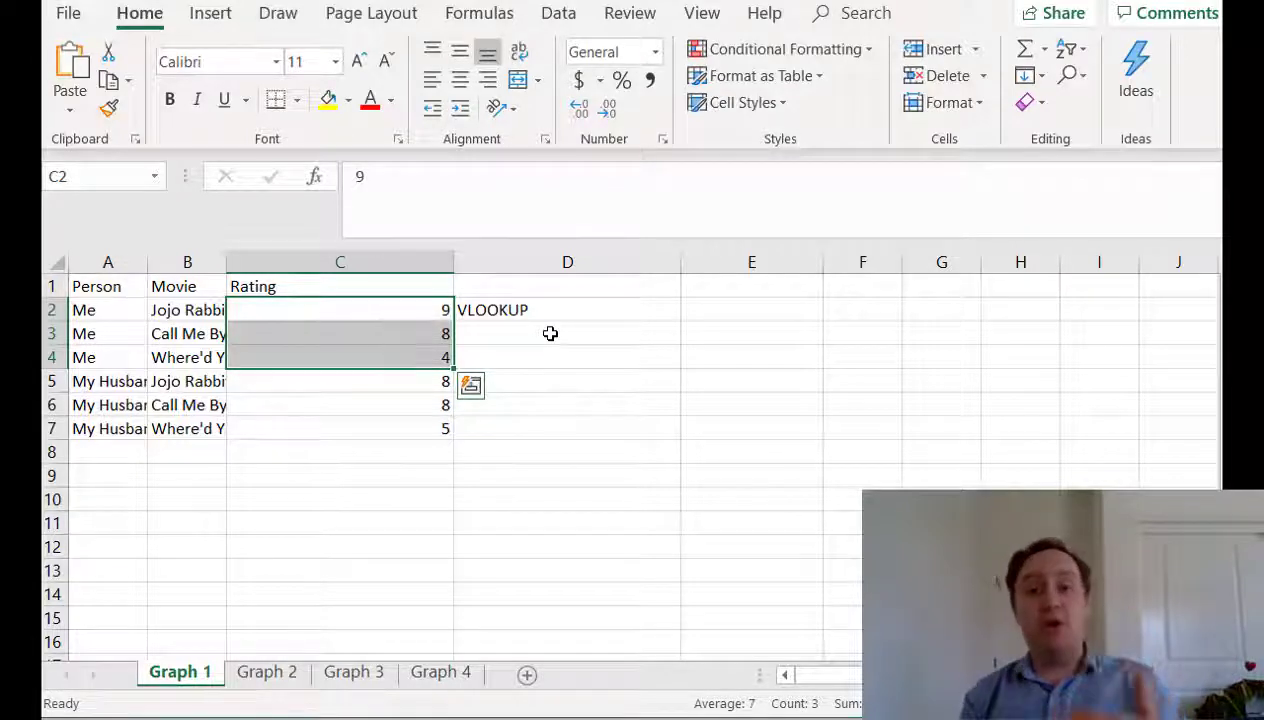
{"action": "left_click", "coordinate": [530, 300]}
{"action": "key", "text": "Delete"}
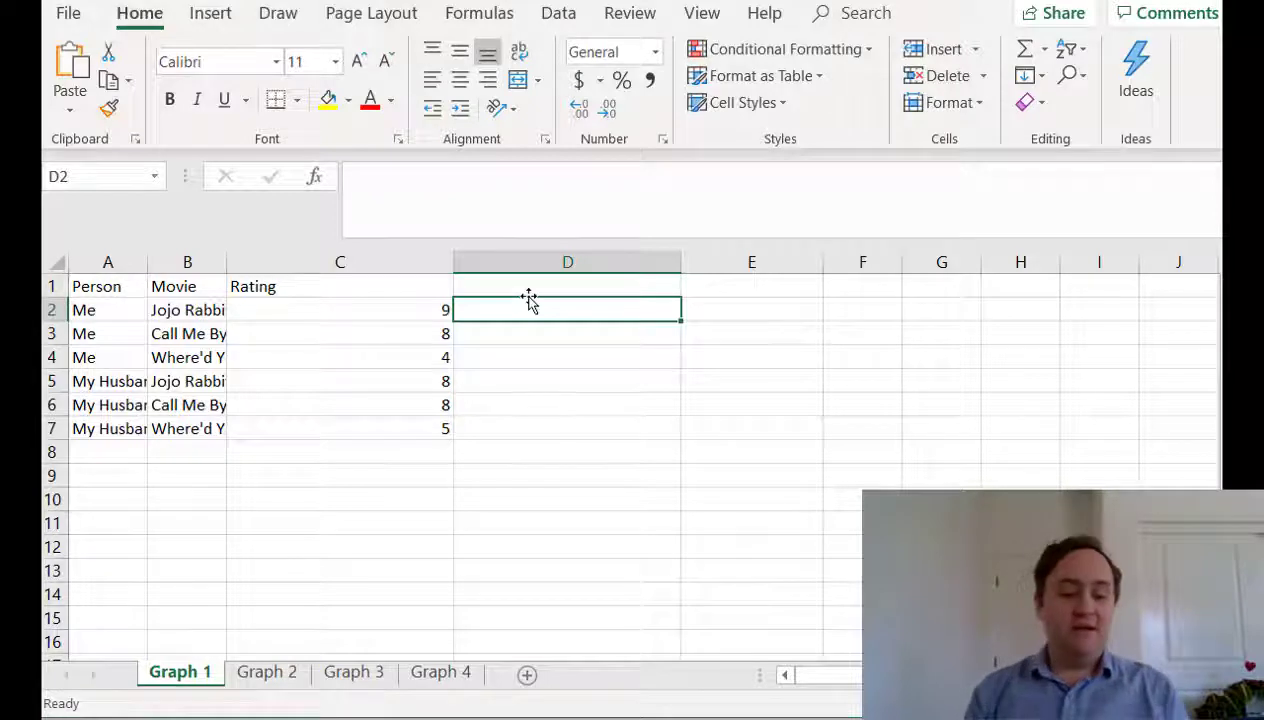
{"action": "left_click", "coordinate": [579, 185]}
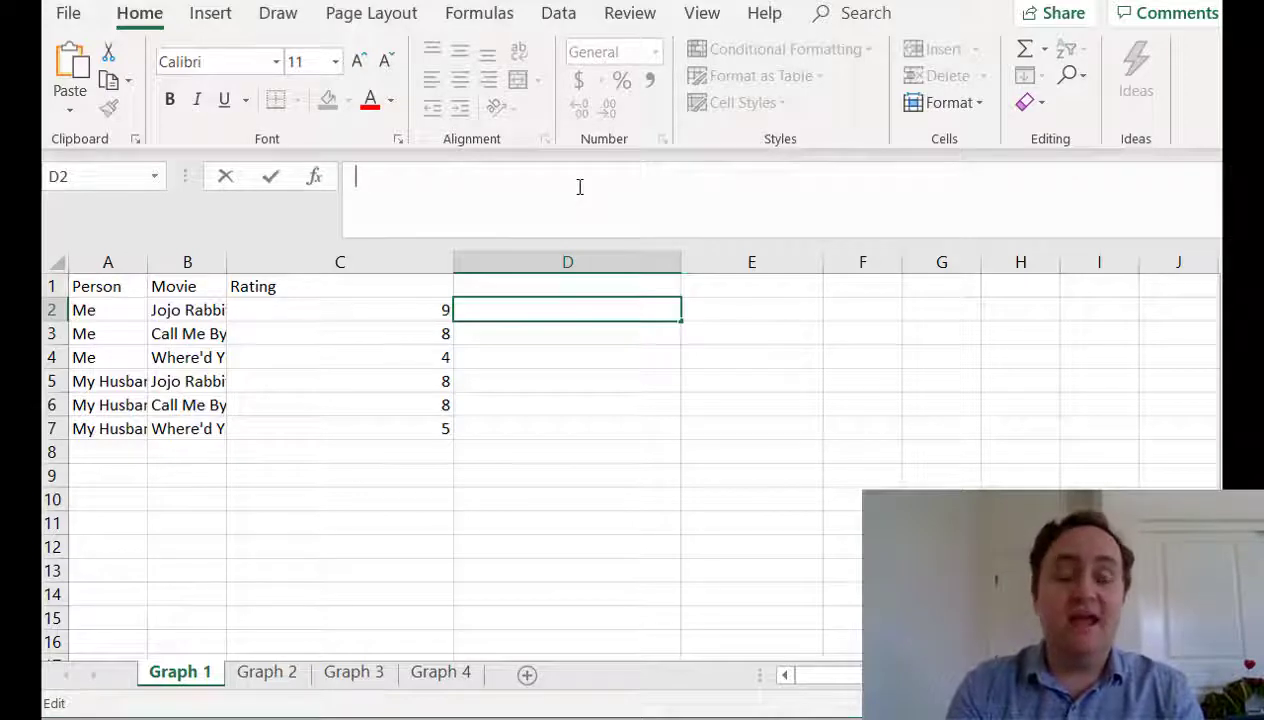
{"action": "type", "text": "=MEAN("}
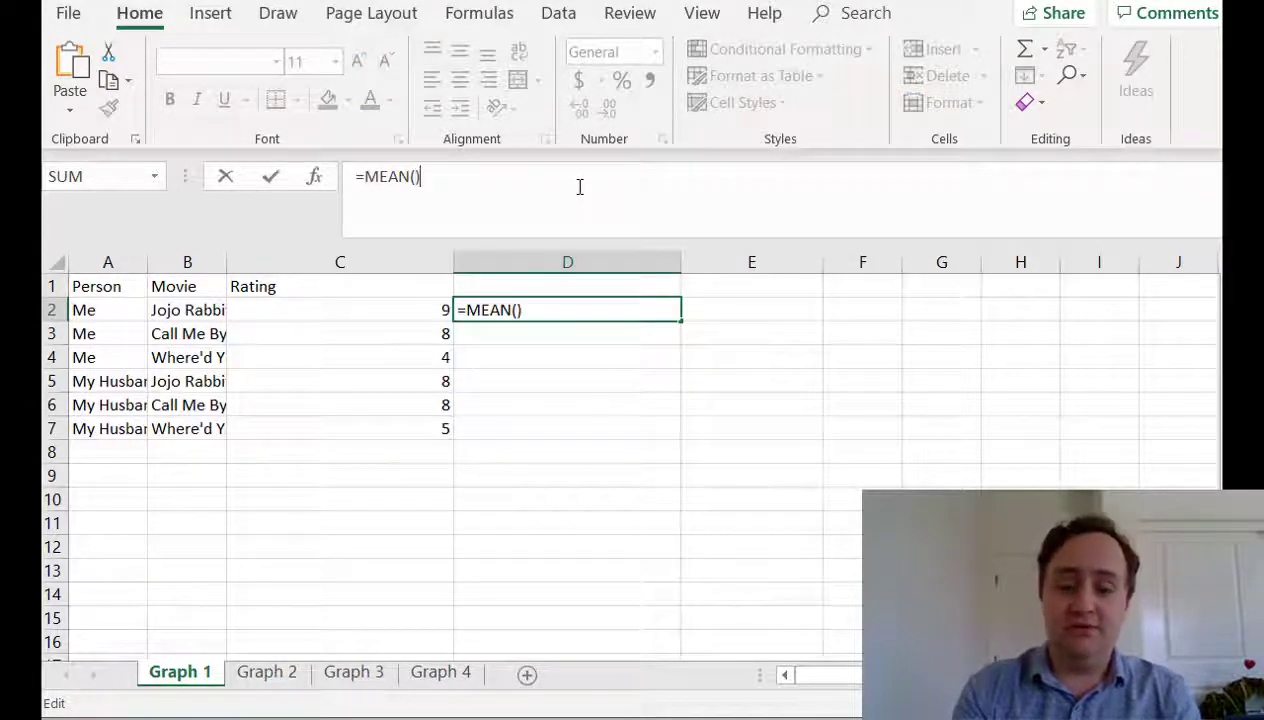
{"action": "type", "text": ")"}
{"action": "key", "text": "ctrl+shift+Return"}
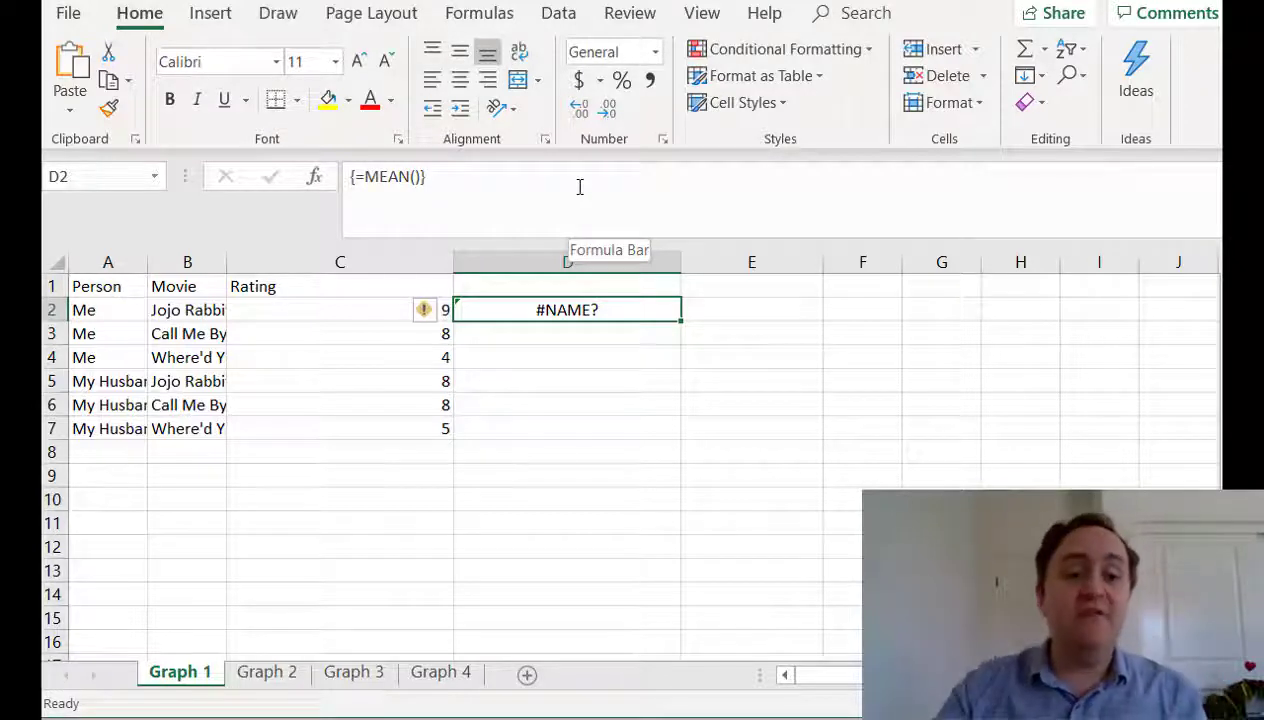
{"action": "left_click", "coordinate": [164, 310]}
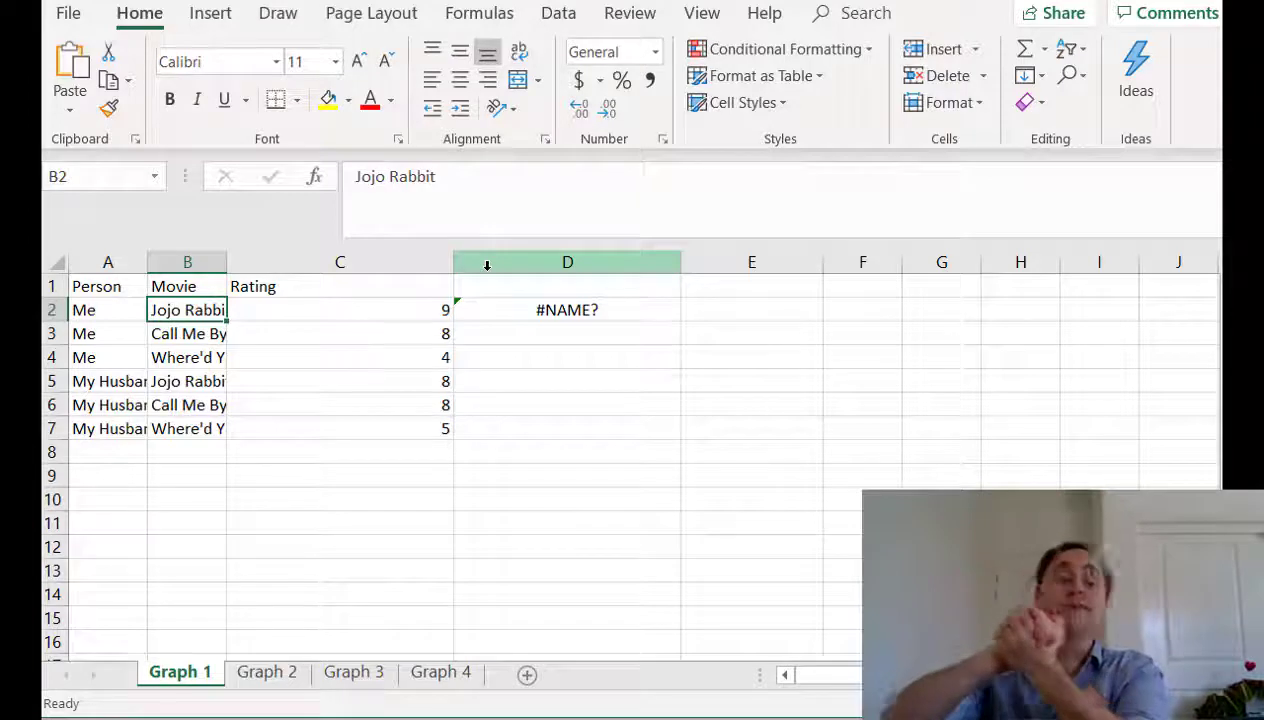
{"action": "left_click", "coordinate": [558, 308]}
{"action": "key", "text": "Delete"}
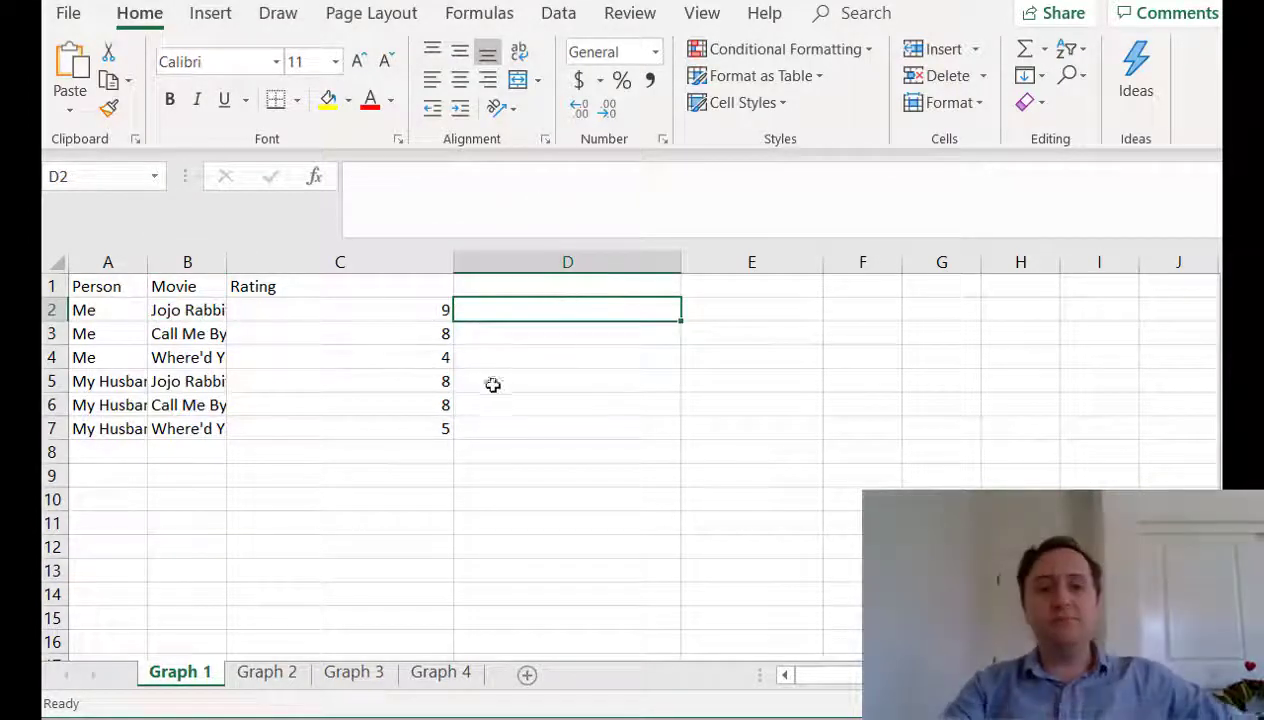
Create a PivotChart on a new sheet from the rating table A1:C7
{"action": "left_click", "coordinate": [445, 401]}
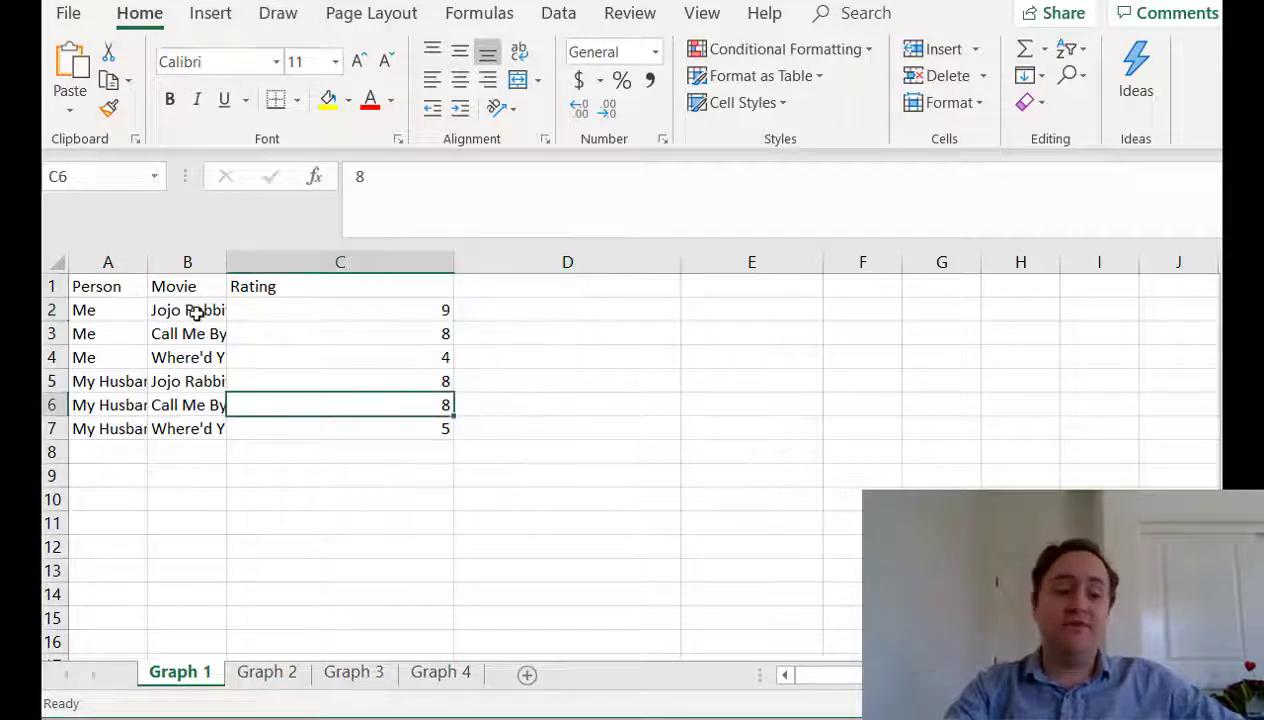
{"action": "left_click_drag", "start_coordinate": [108, 286], "coordinate": [284, 428]}
{"action": "left_click", "coordinate": [222, 12]}
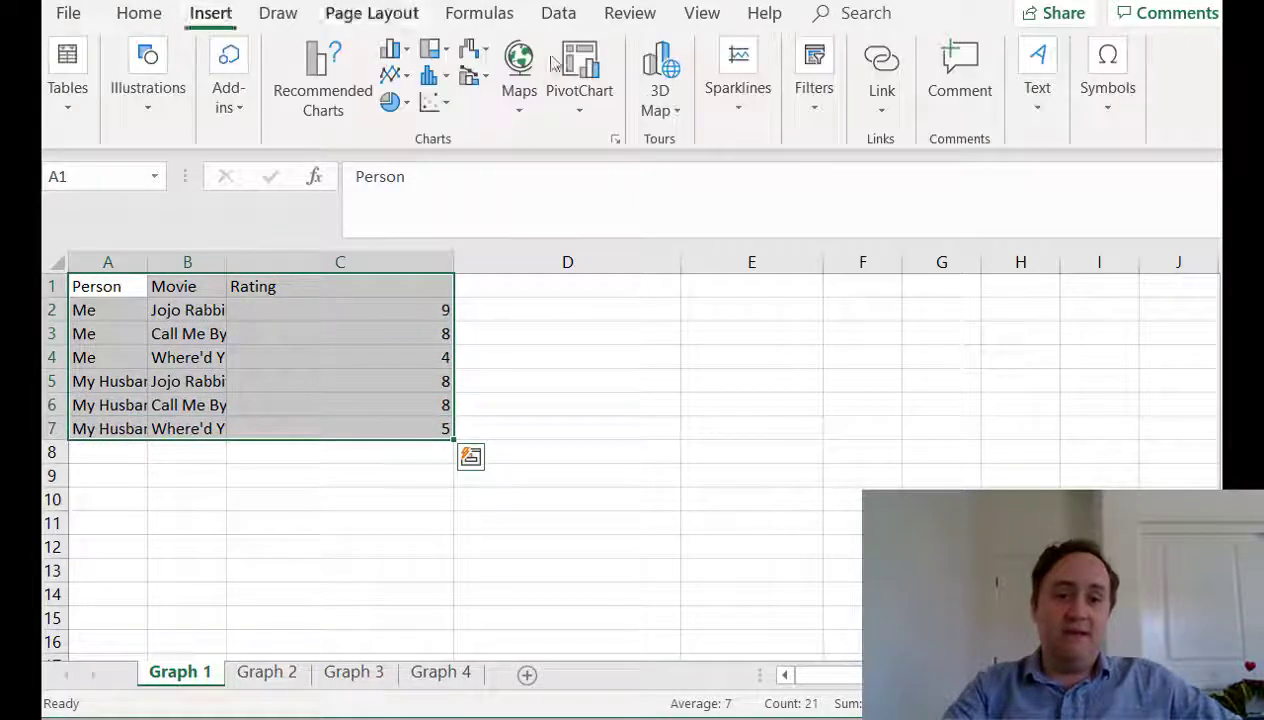
{"action": "left_click", "coordinate": [574, 105]}
{"action": "left_click", "coordinate": [597, 149]}
{"action": "left_click", "coordinate": [1155, 414]}
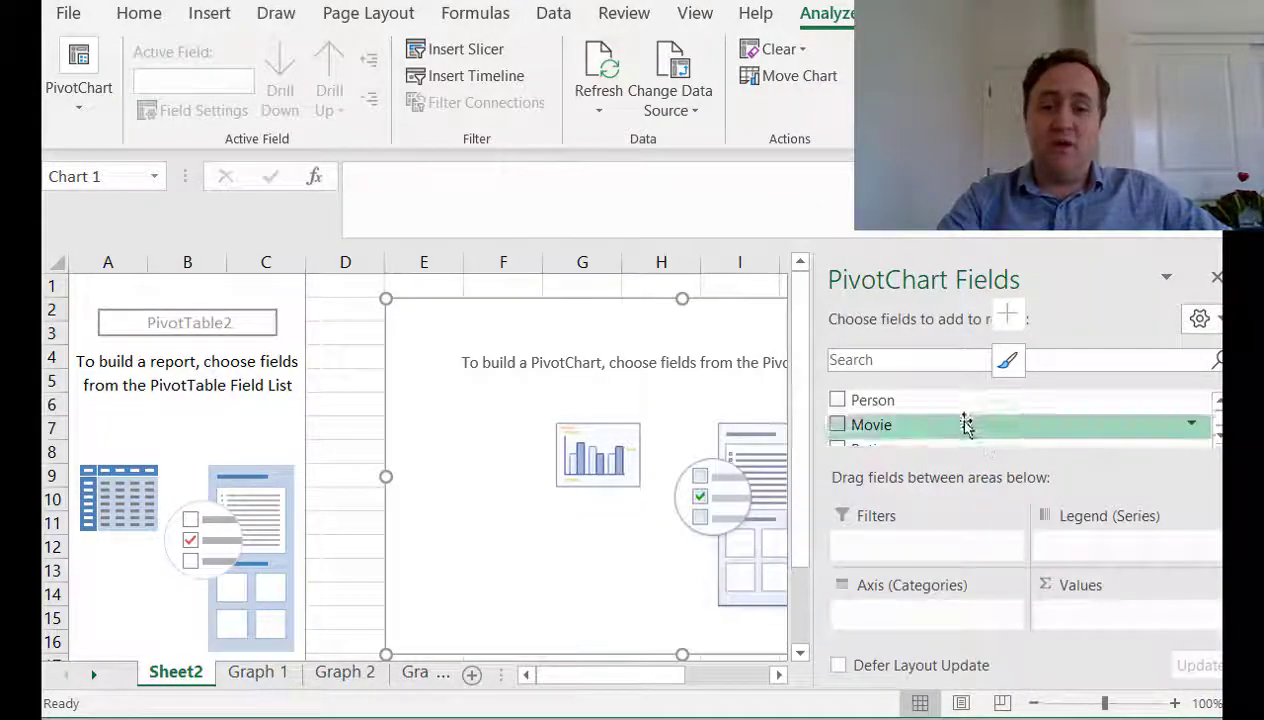
Put Movie on the axis and Rating in values, summarised as Average
{"action": "left_click_drag", "start_coordinate": [951, 415], "coordinate": [906, 604]}
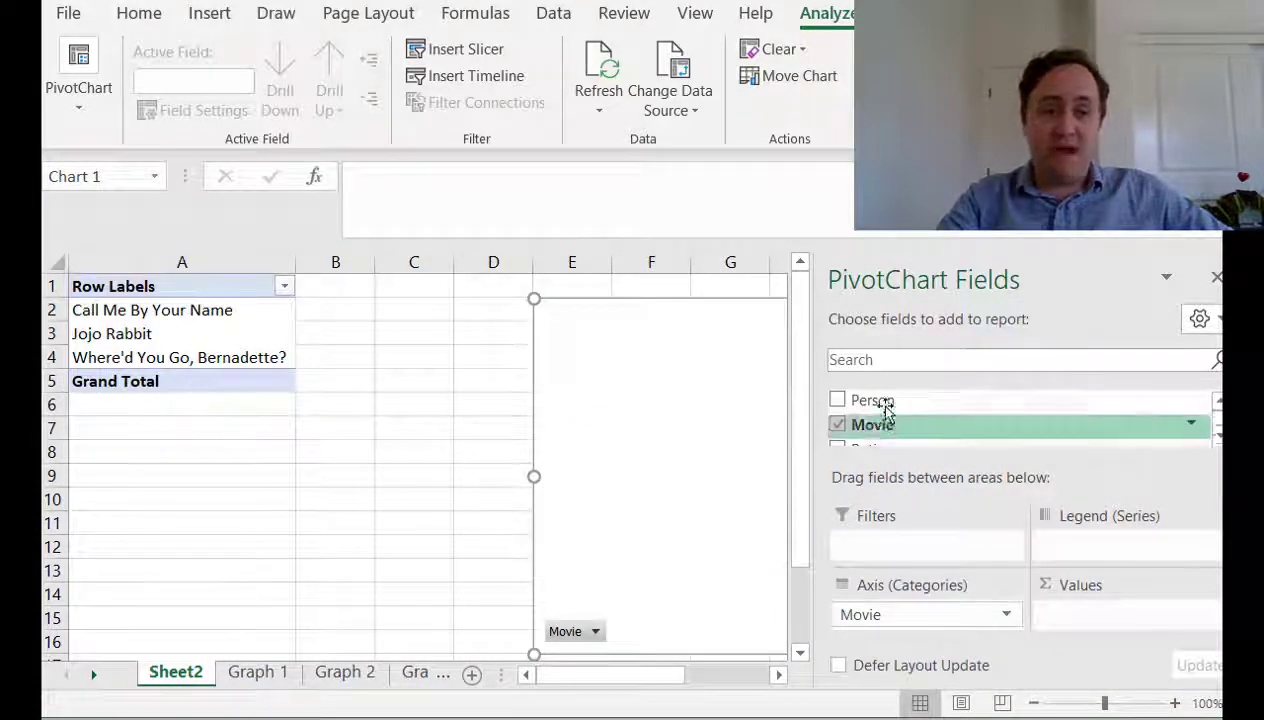
{"action": "scroll", "coordinate": [880, 413], "scroll_direction": "down", "scroll_amount": 2}
{"action": "mouse_move", "coordinate": [869, 412]}
{"action": "left_mouse_down"}
{"action": "mouse_move", "coordinate": [1092, 626]}
{"action": "mouse_move", "coordinate": [1072, 598]}
{"action": "left_mouse_up"}
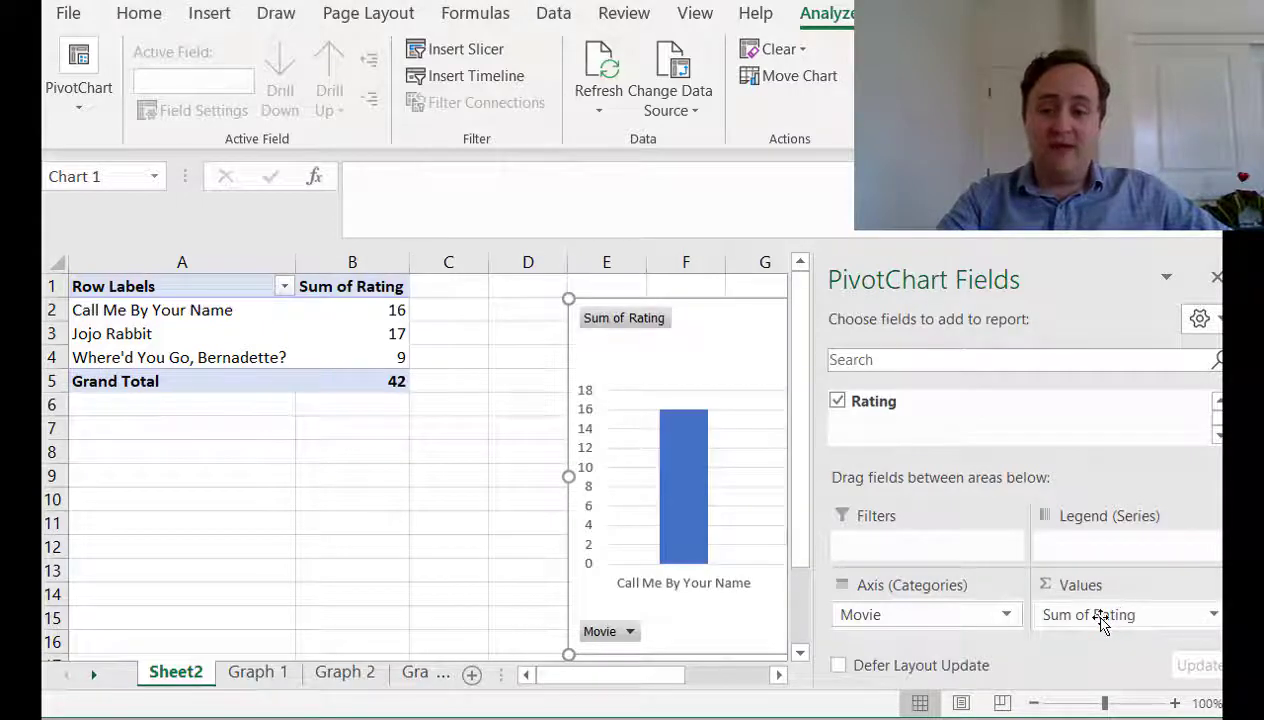
{"action": "left_click", "coordinate": [1095, 614]}
{"action": "left_click", "coordinate": [1095, 614]}
{"action": "left_click", "coordinate": [1100, 617]}
{"action": "left_click", "coordinate": [1086, 584]}
{"action": "left_click", "coordinate": [895, 276]}
{"action": "left_click", "coordinate": [1072, 398]}
Select the rating series bars in the pivot chart
{"action": "left_click_drag", "start_coordinate": [567, 677], "coordinate": [603, 678]}
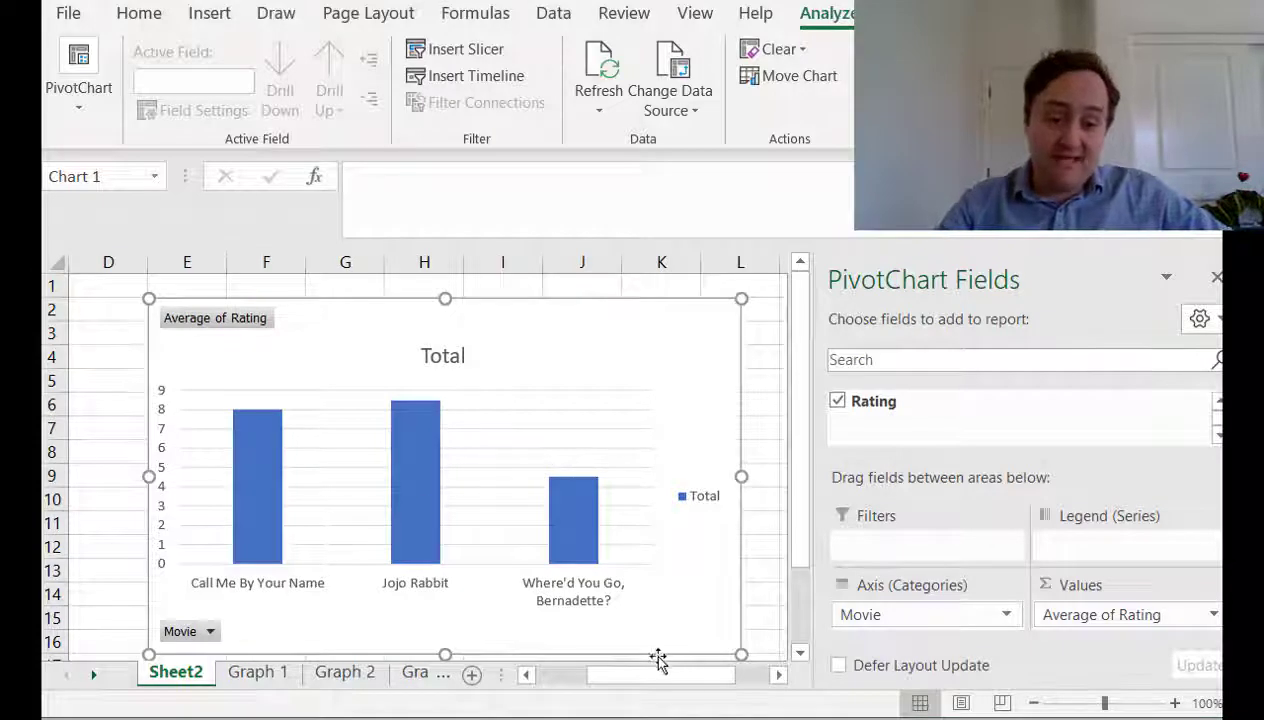
{"action": "left_click_drag", "start_coordinate": [650, 675], "coordinate": [590, 680]}
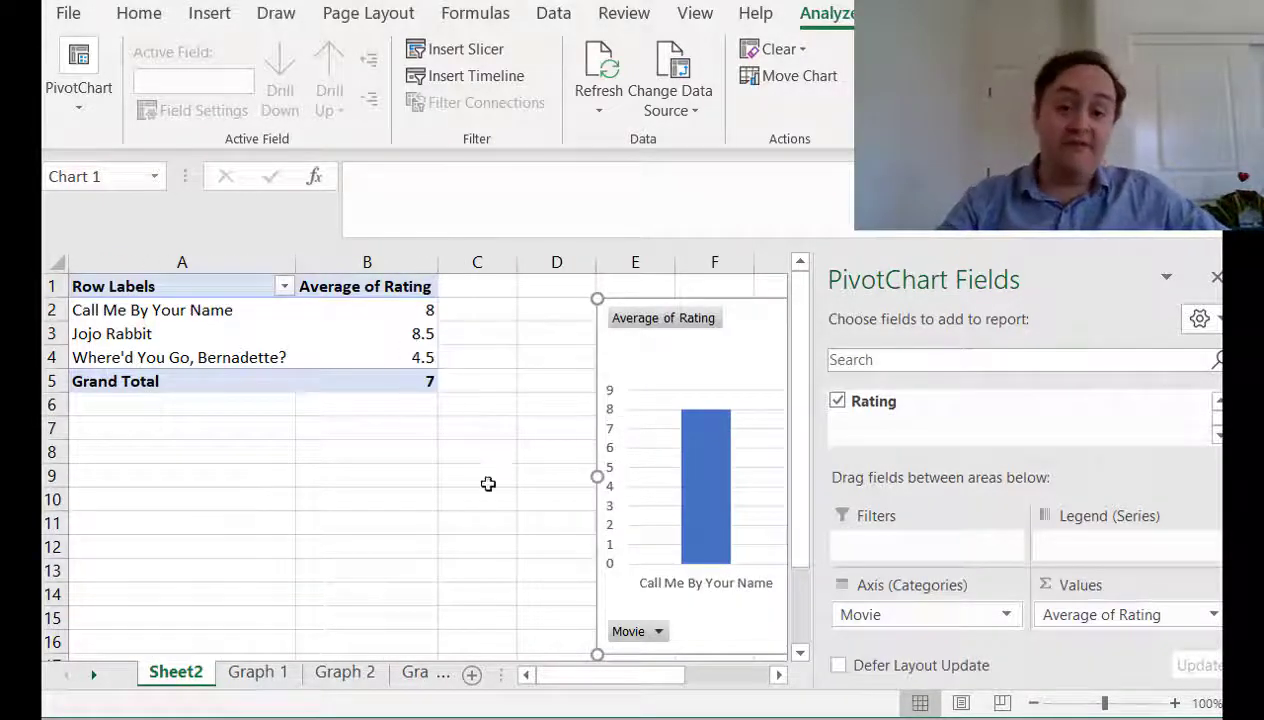
{"action": "left_click_drag", "start_coordinate": [593, 680], "coordinate": [645, 685]}
{"action": "mouse_move", "coordinate": [415, 567]}
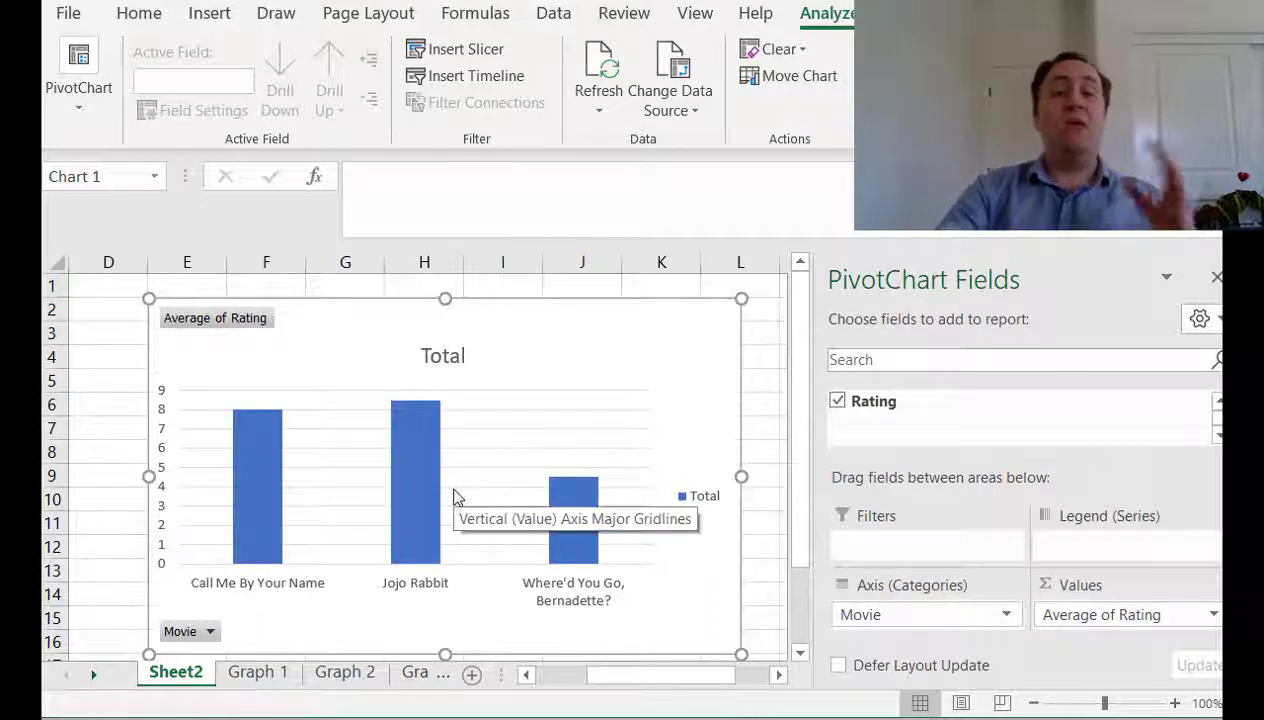
{"action": "left_click", "coordinate": [424, 435]}
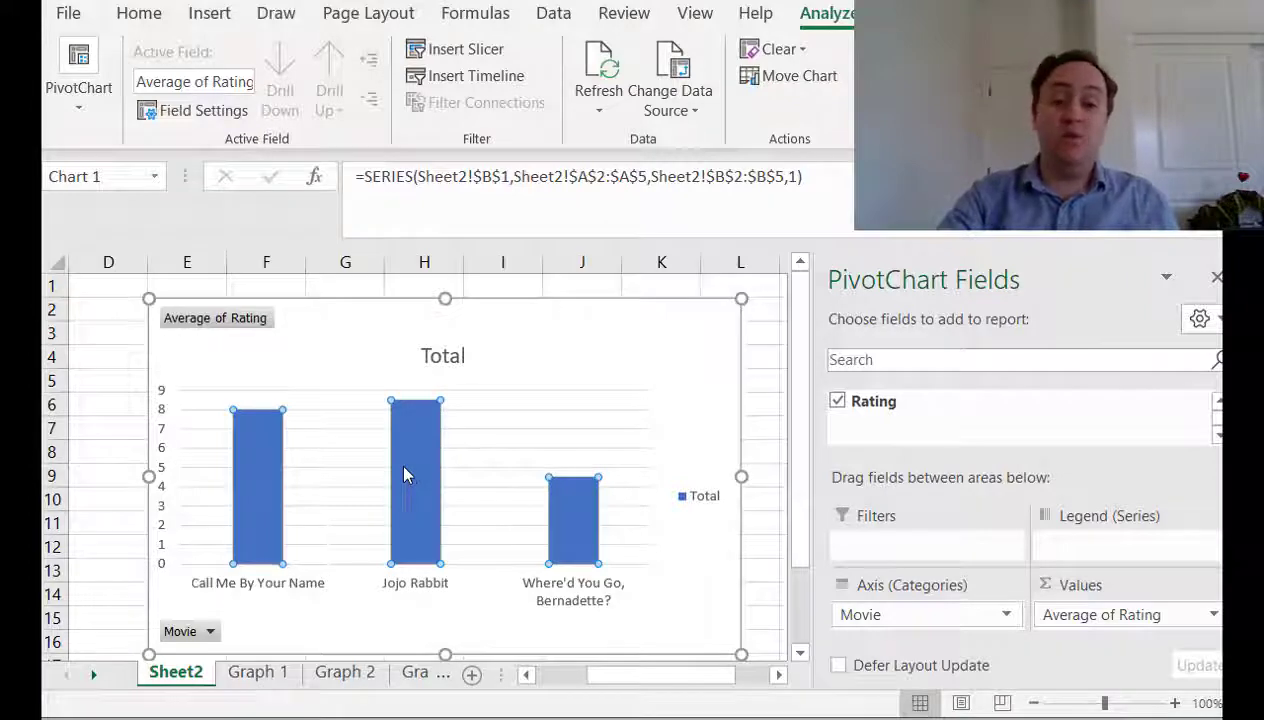
Rename the chart title from Total to 'Average Movie Ratings'
{"action": "left_click", "coordinate": [439, 352]}
{"action": "double_click", "coordinate": [439, 352]}
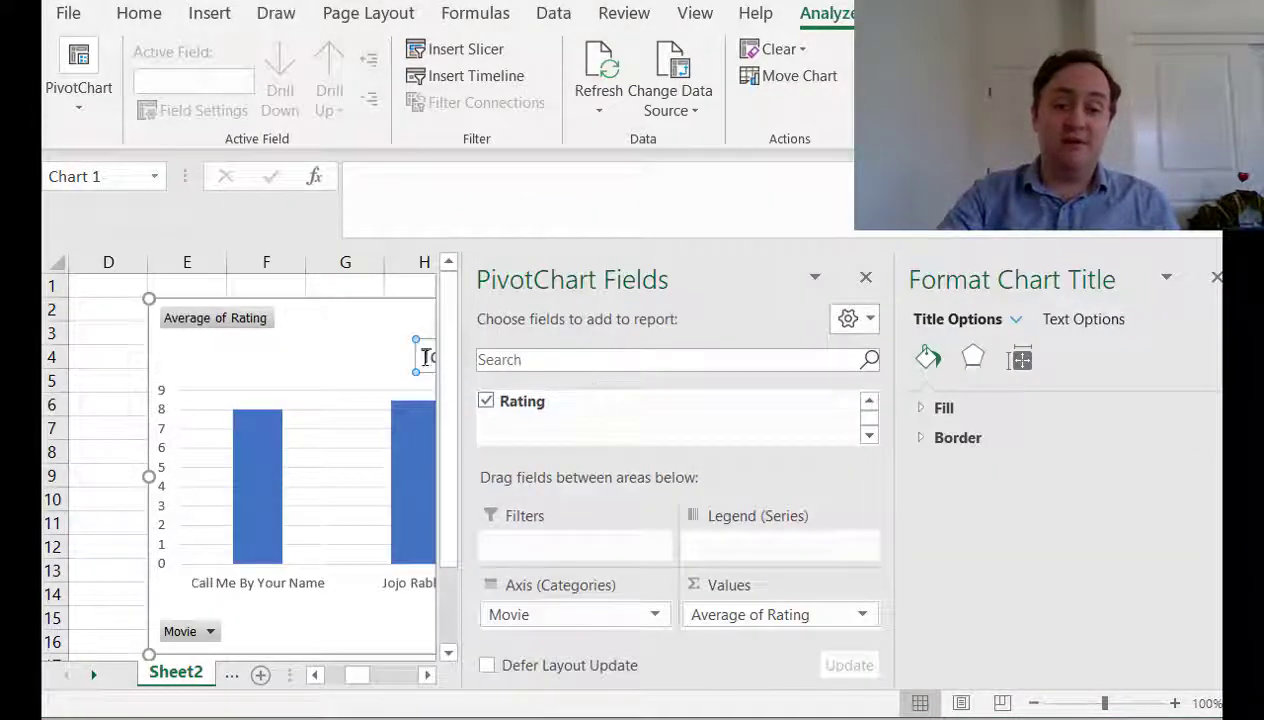
{"action": "triple_click", "coordinate": [424, 357]}
{"action": "type", "text": "Average M"}
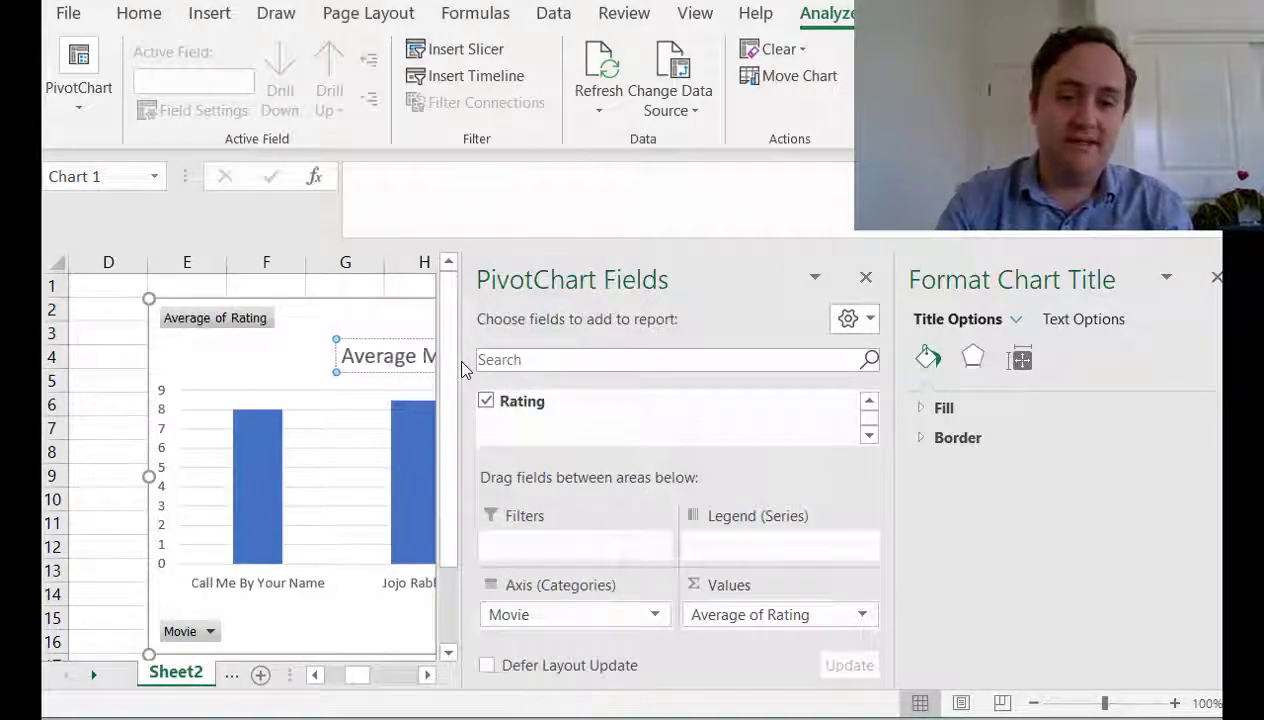
{"action": "type", "text": "o"}
{"action": "left_click", "coordinate": [866, 280]}
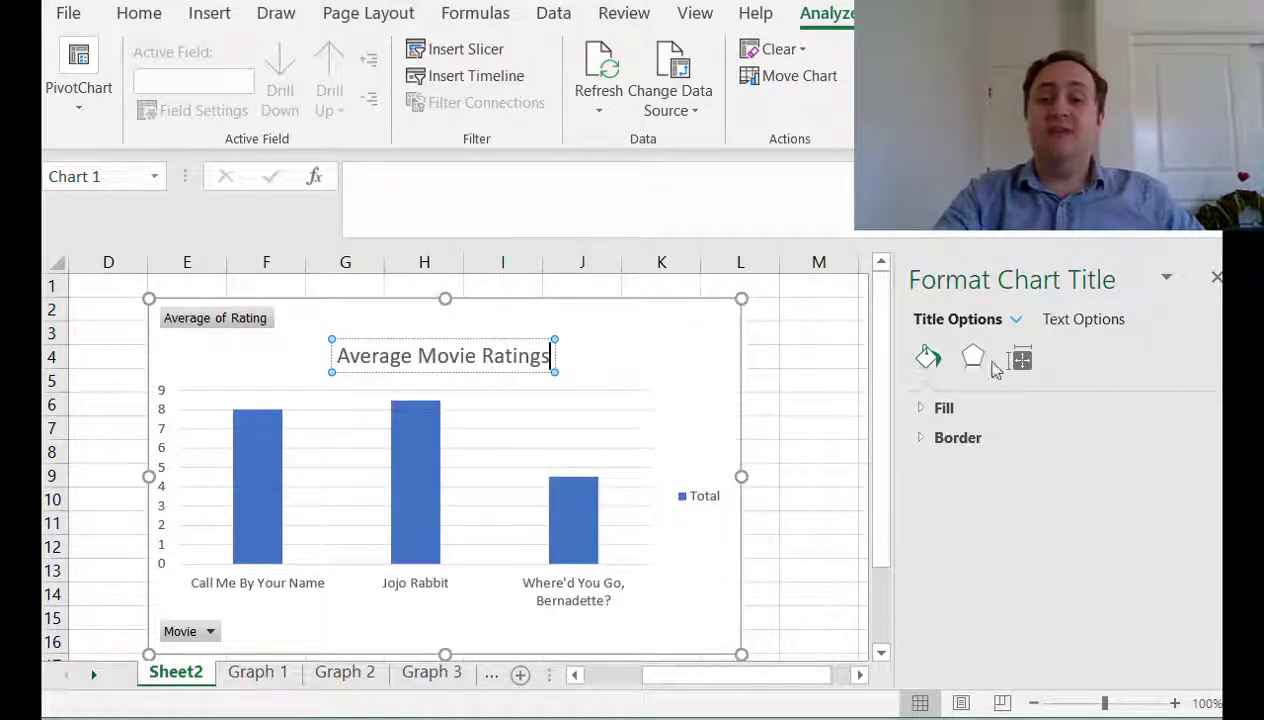
Give the chart title no fill and move it up and to the right
{"action": "left_click", "coordinate": [932, 407]}
{"action": "left_click", "coordinate": [942, 471]}
{"action": "left_click", "coordinate": [970, 442]}
{"action": "left_click", "coordinate": [940, 623]}
{"action": "double_click", "coordinate": [434, 352]}
{"action": "left_click_drag", "start_coordinate": [494, 341], "coordinate": [630, 334]}
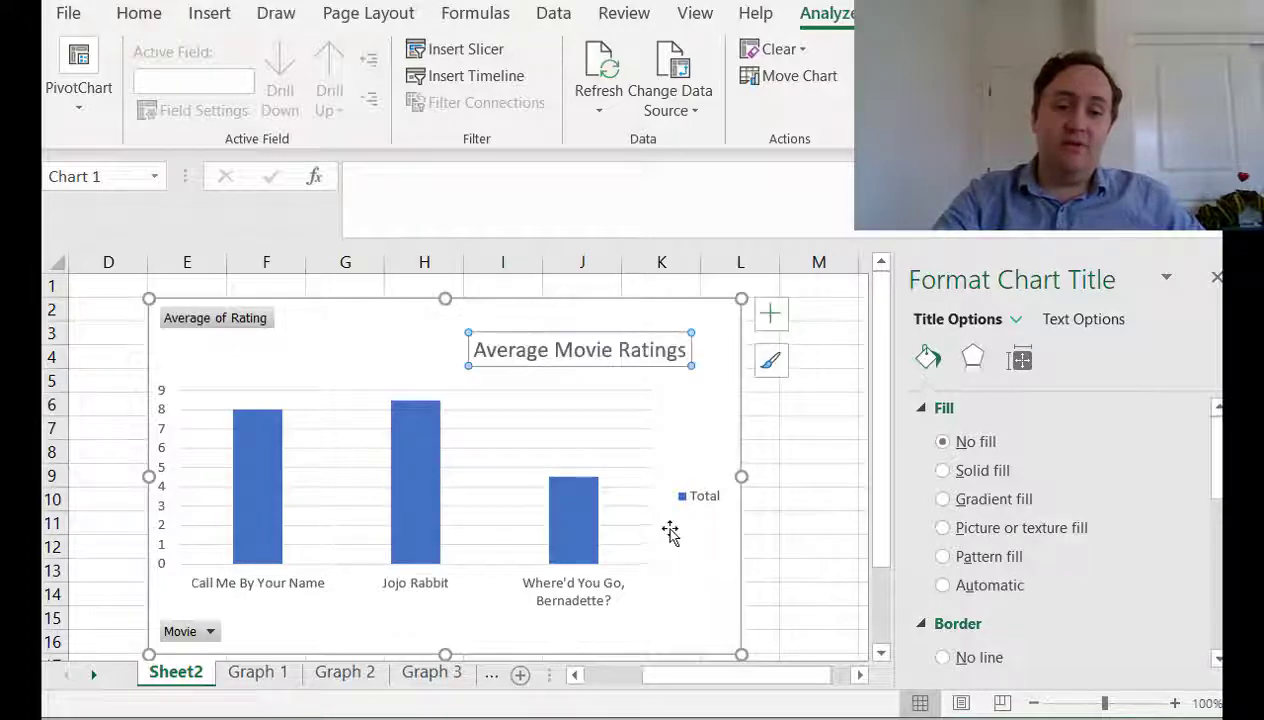
In the title's Text Options, leave the text fill transparency at 0%
{"action": "left_click", "coordinate": [1081, 320]}
{"action": "scroll", "coordinate": [967, 477], "scroll_direction": "down", "scroll_amount": 1}
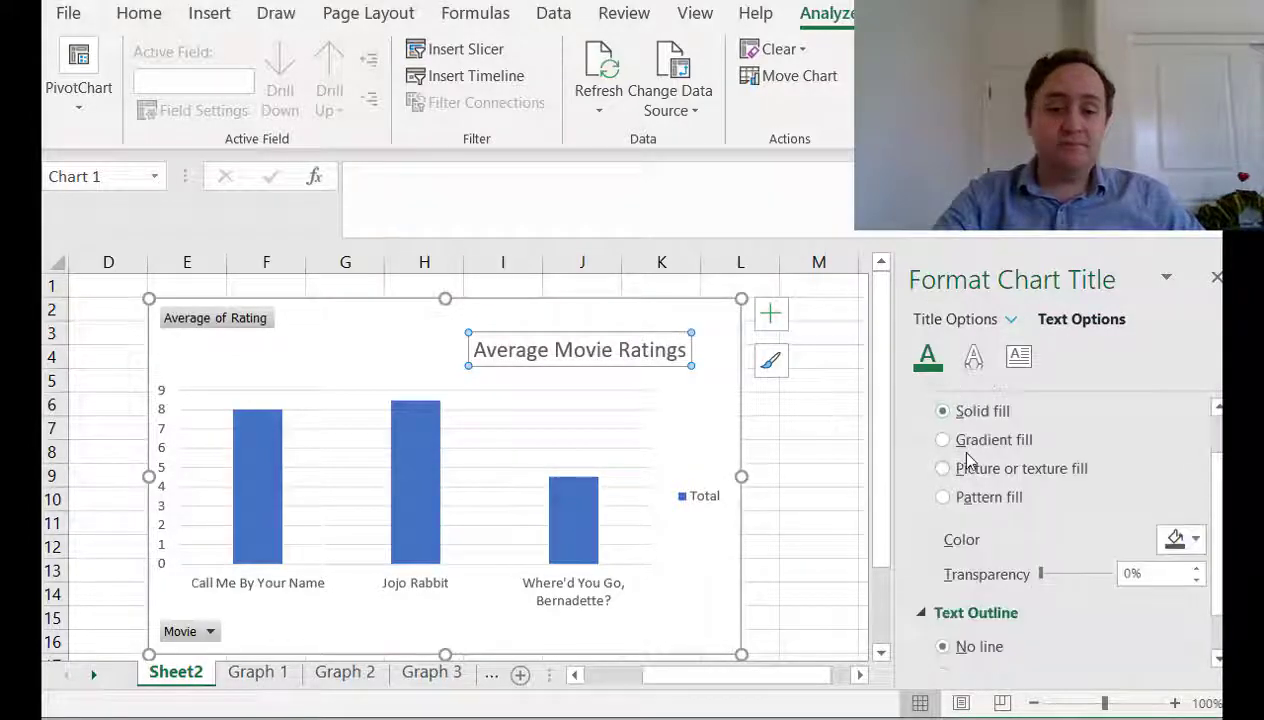
{"action": "mouse_move", "coordinate": [1044, 573]}
{"action": "left_mouse_down"}
{"action": "mouse_move", "coordinate": [1089, 584]}
{"action": "mouse_move", "coordinate": [1035, 572]}
{"action": "left_mouse_up"}
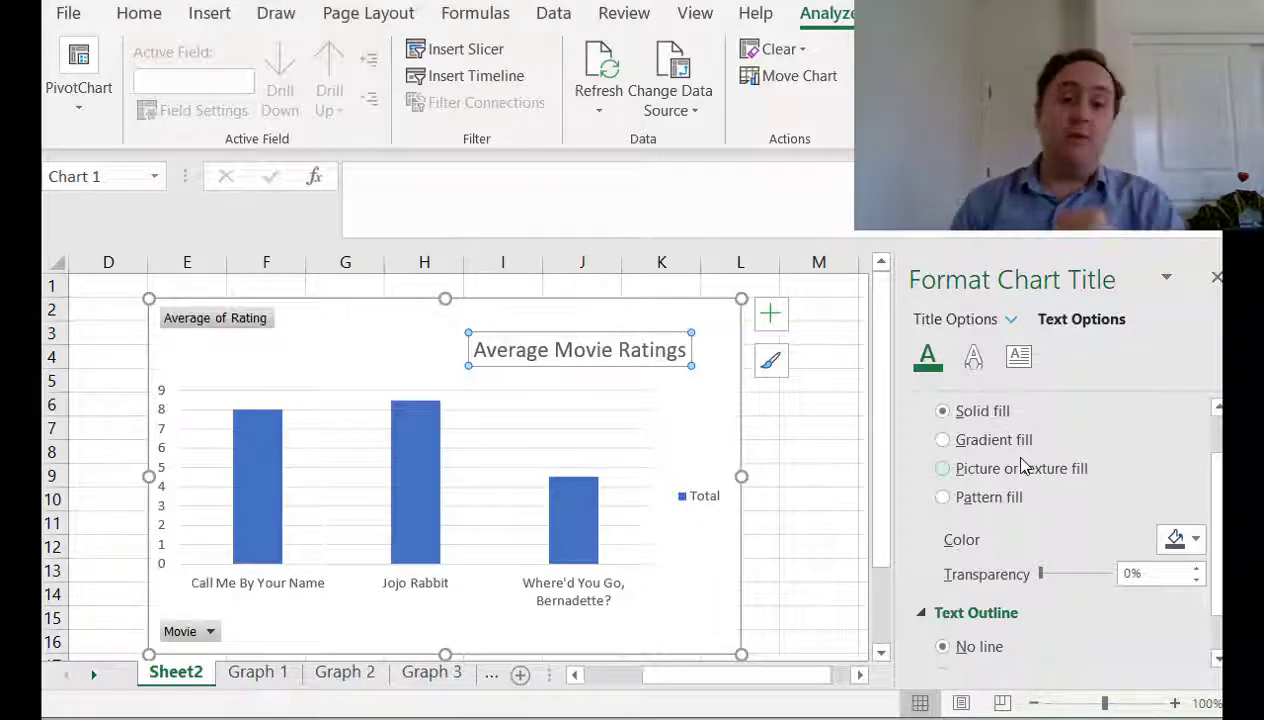
Set the chart's major gridlines to No line
{"action": "left_click", "coordinate": [598, 423]}
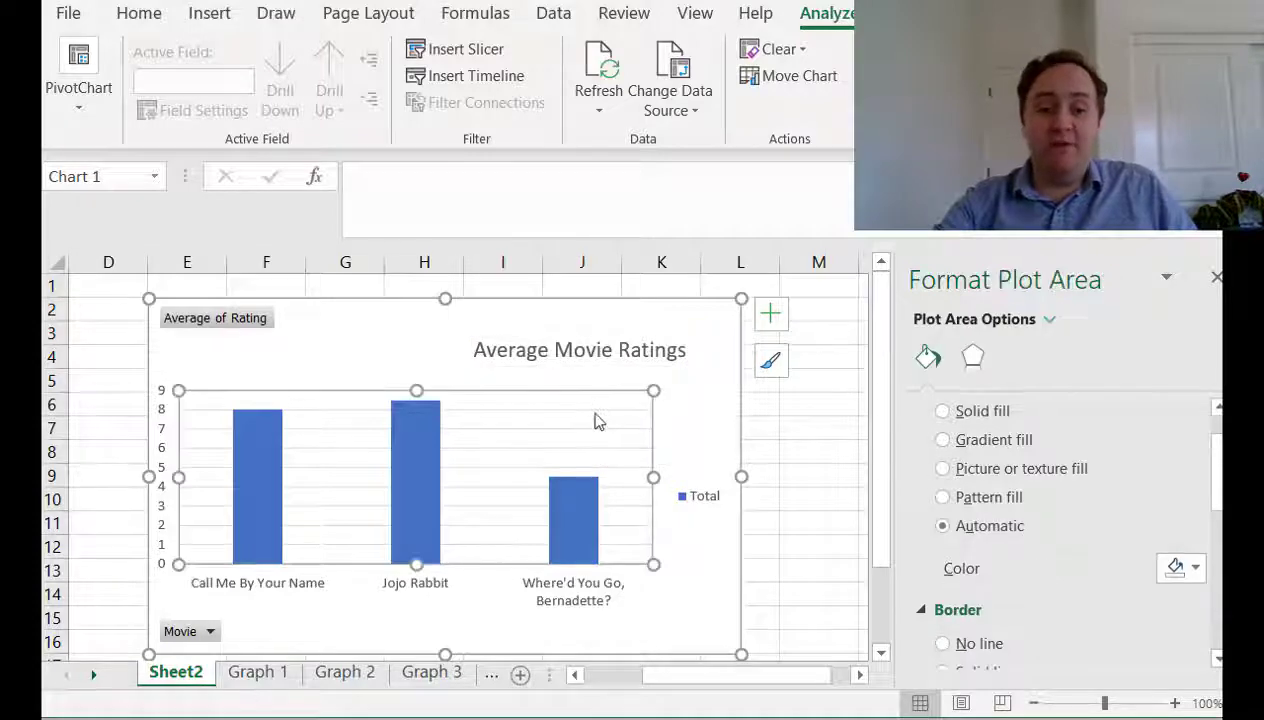
{"action": "scroll", "coordinate": [952, 470], "scroll_direction": "down", "scroll_amount": 3}
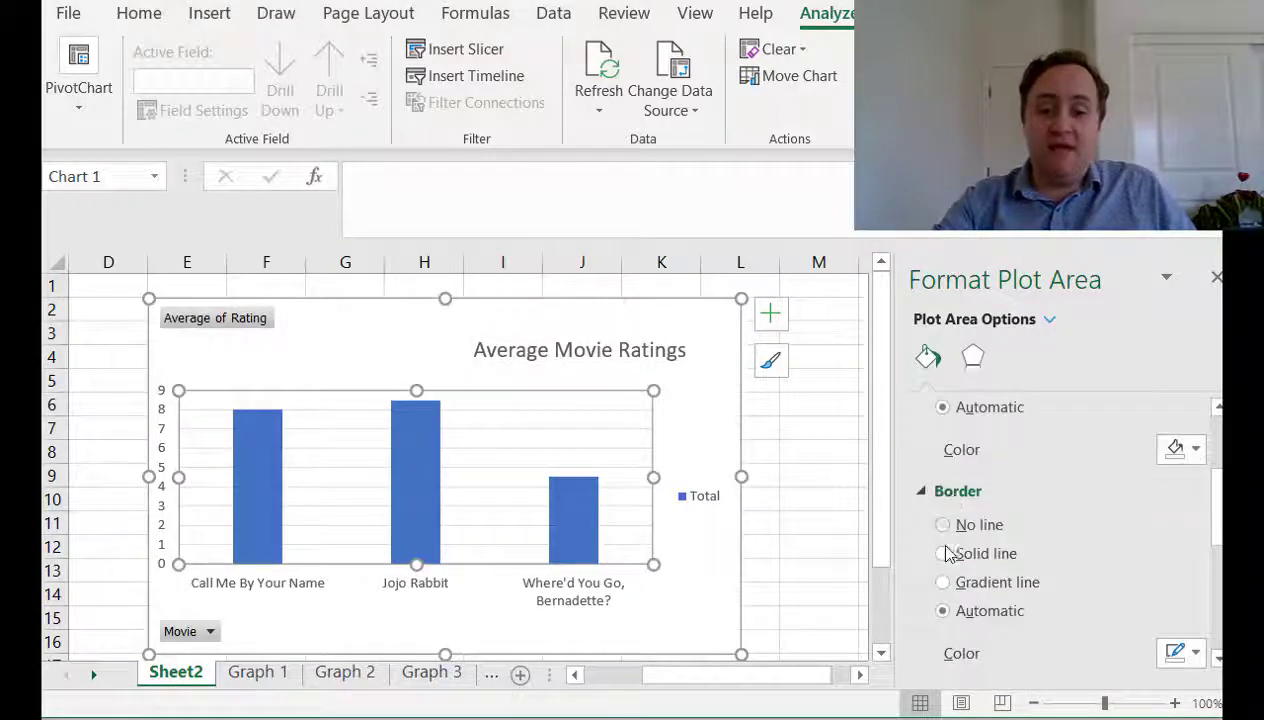
{"action": "left_click", "coordinate": [645, 467]}
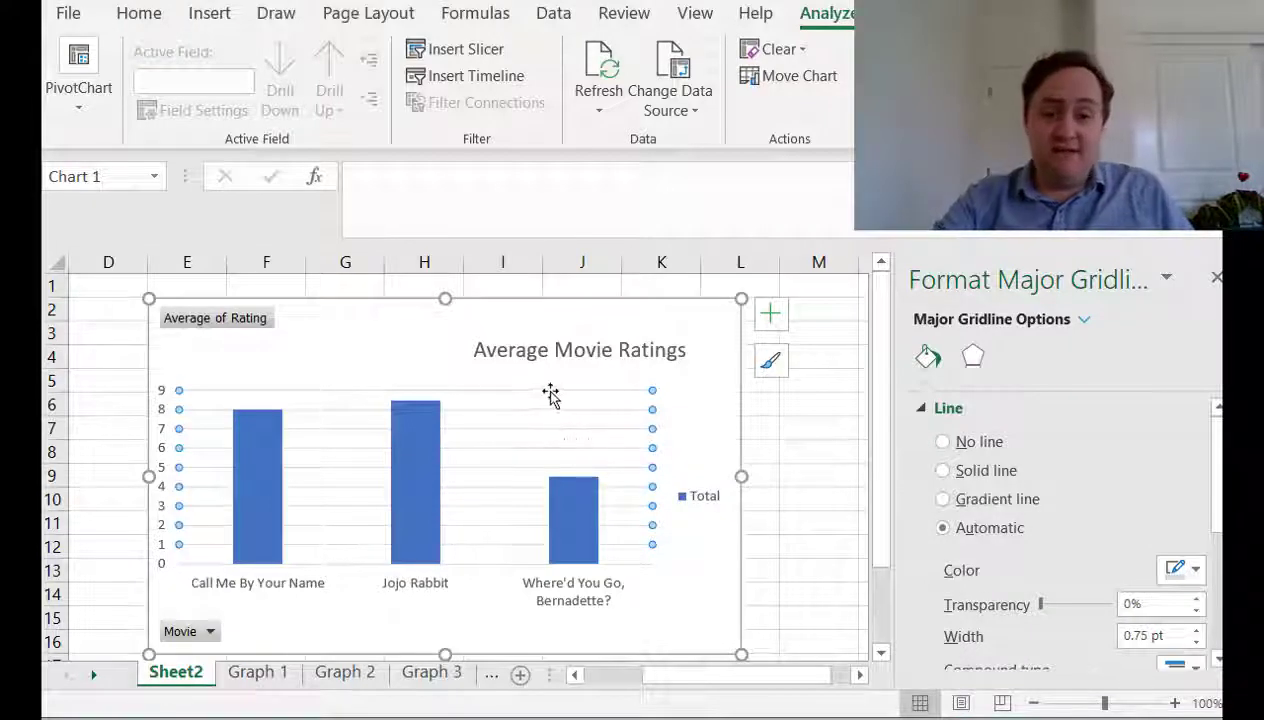
{"action": "scroll", "coordinate": [1038, 467], "scroll_direction": "down", "scroll_amount": 2}
{"action": "left_click", "coordinate": [1040, 485]}
{"action": "scroll", "coordinate": [1030, 472], "scroll_direction": "up", "scroll_amount": 2}
{"action": "left_click", "coordinate": [940, 442]}
Review the horizontal movie axis options, including tick marks, without changing them
{"action": "left_click", "coordinate": [719, 415]}
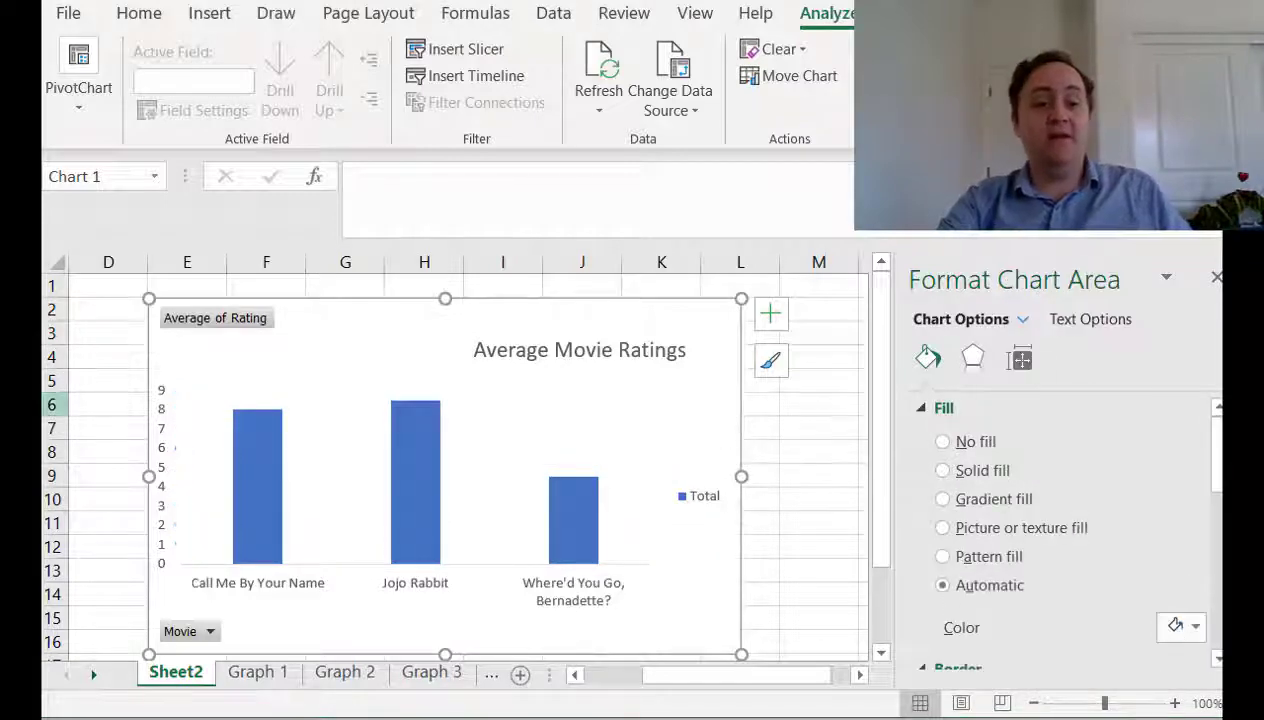
{"action": "left_click", "coordinate": [297, 600]}
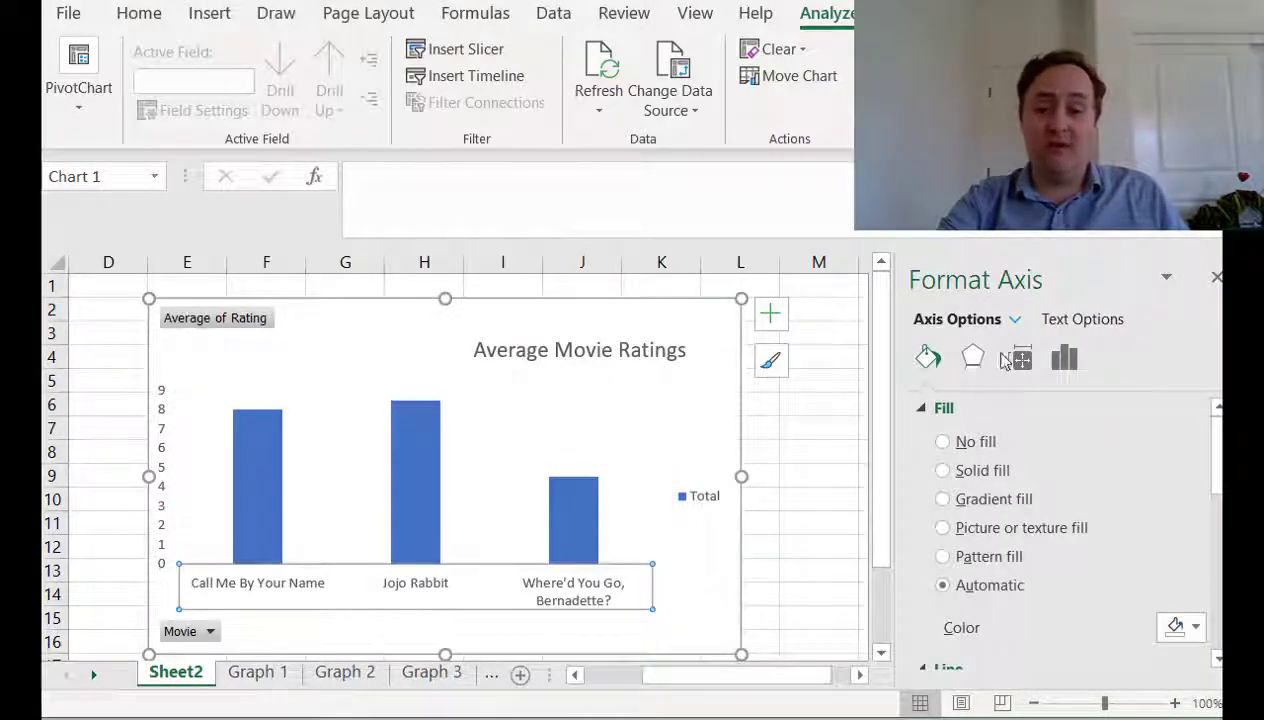
{"action": "left_click", "coordinate": [1084, 319]}
{"action": "left_click", "coordinate": [990, 321]}
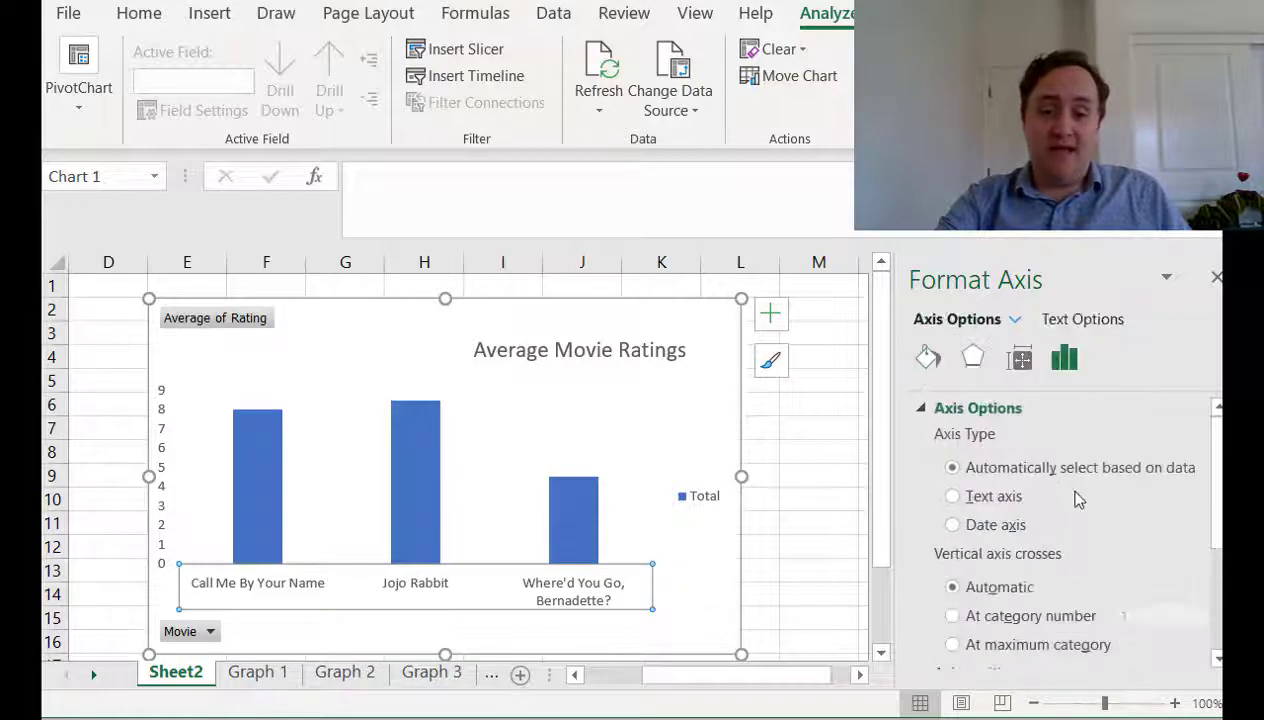
{"action": "scroll", "coordinate": [1070, 482], "scroll_direction": "down", "scroll_amount": 3}
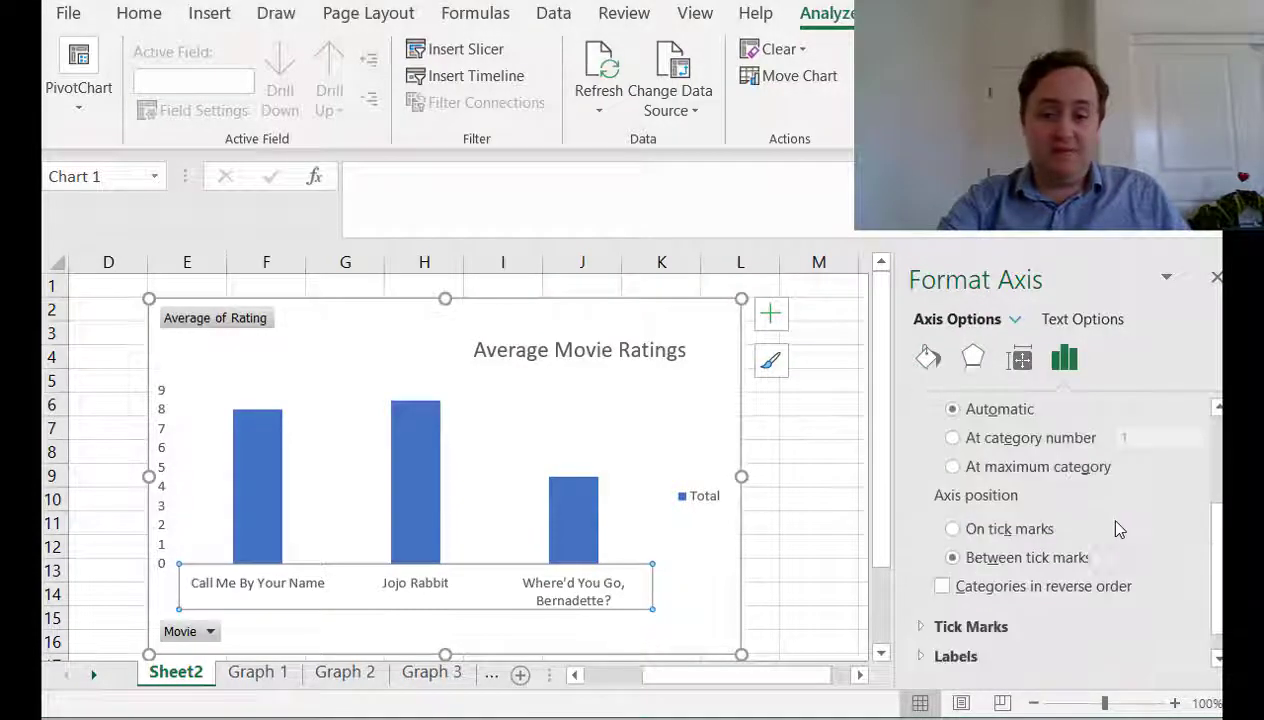
{"action": "scroll", "coordinate": [1097, 537], "scroll_direction": "down", "scroll_amount": 1}
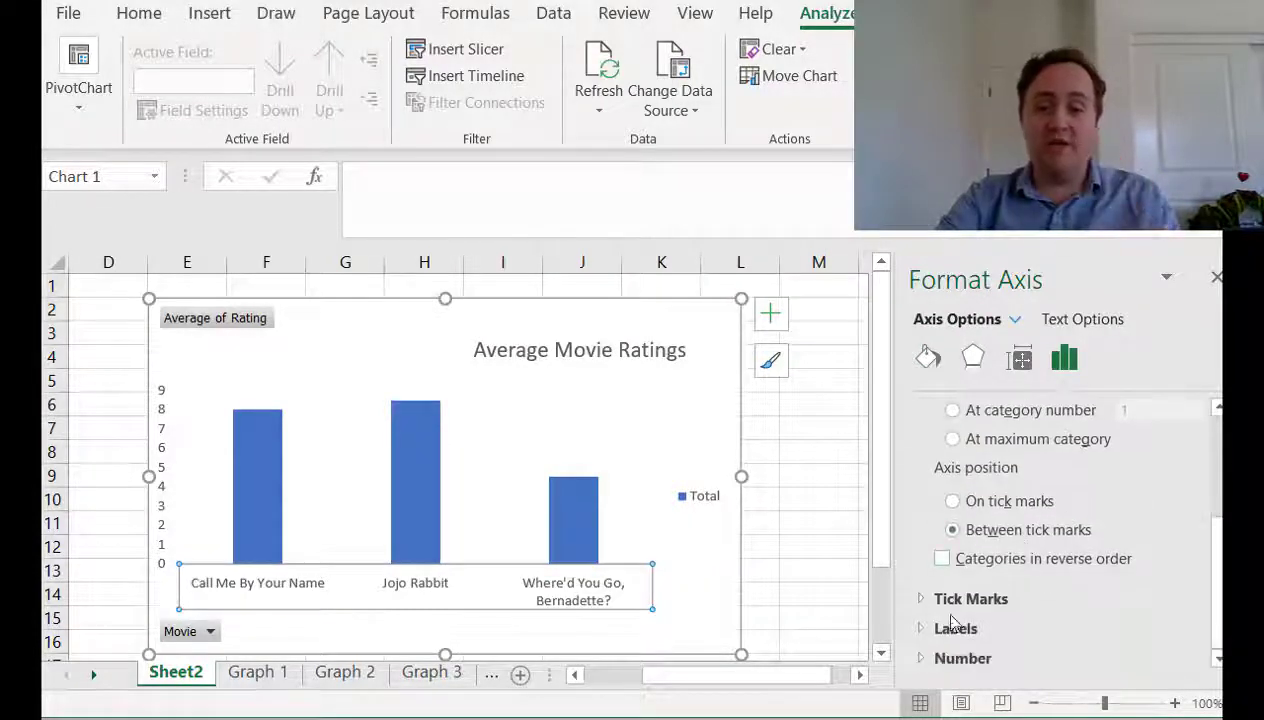
{"action": "left_click", "coordinate": [970, 598]}
{"action": "left_click", "coordinate": [972, 600]}
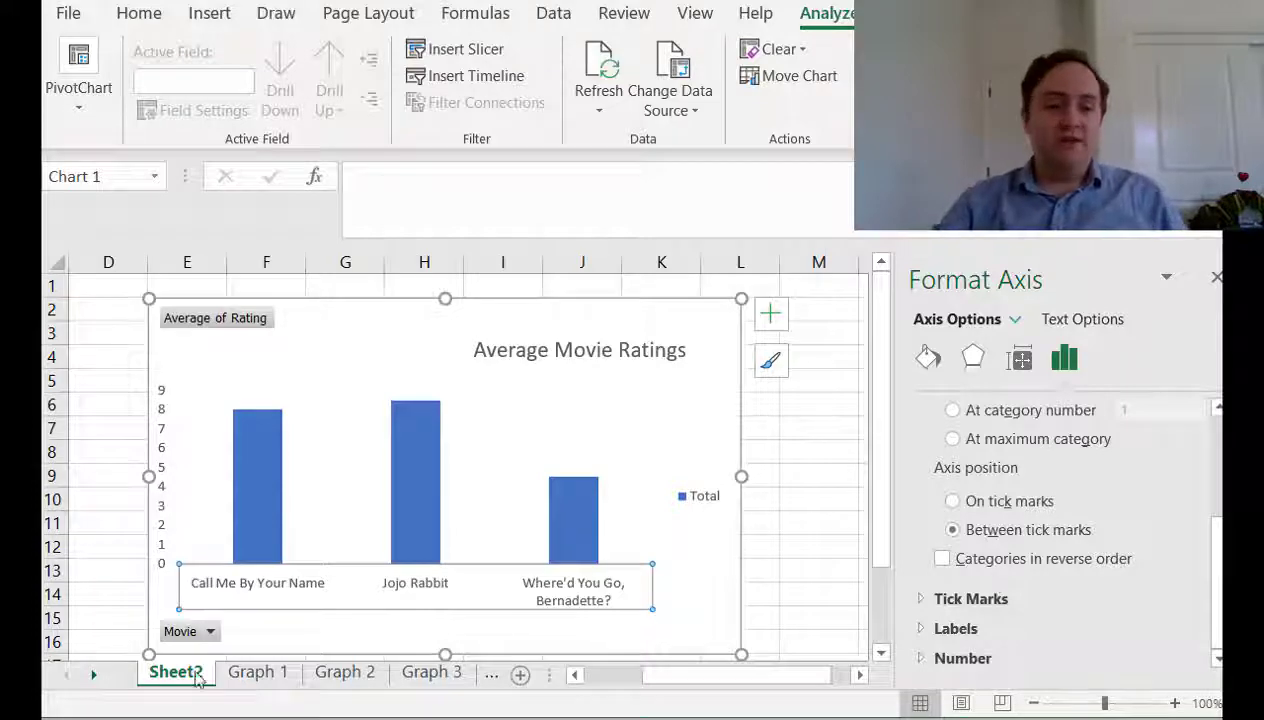
On Graph 2, insert a 2-D line chart of the Week, spiderman and batman columns
{"action": "left_click", "coordinate": [335, 672]}
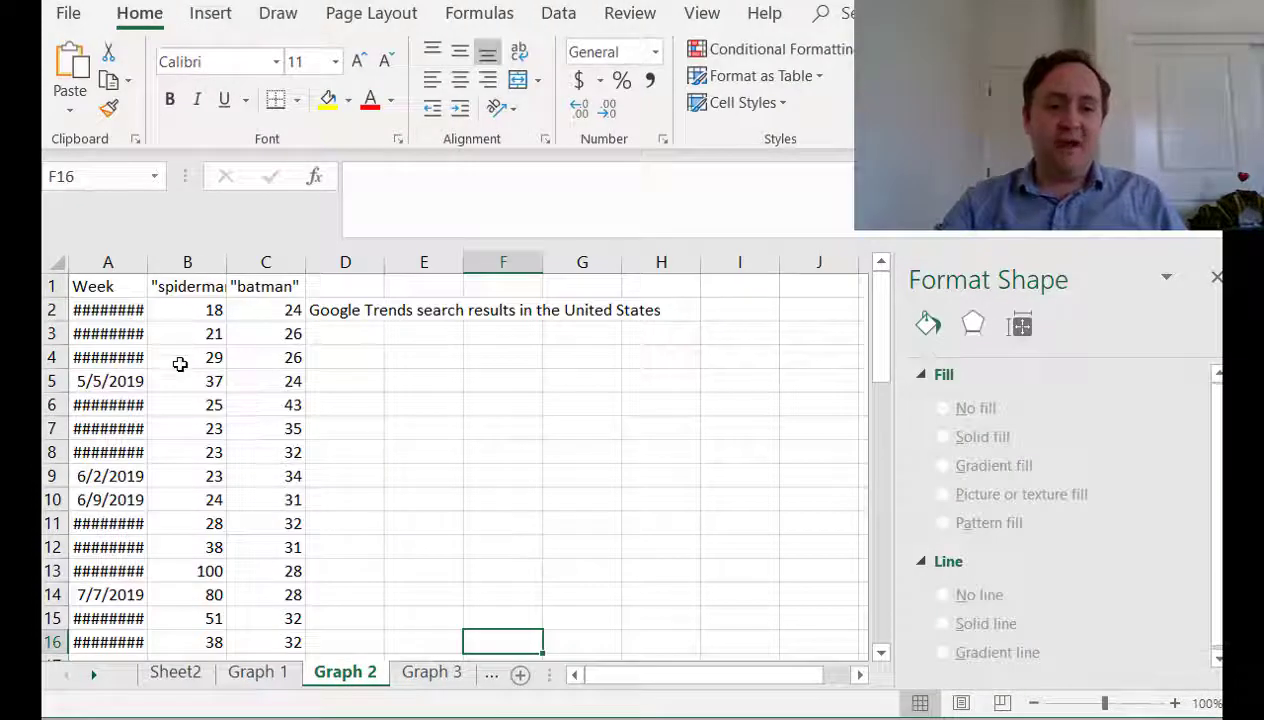
{"action": "scroll", "coordinate": [200, 330], "scroll_direction": "down", "scroll_amount": 1}
{"action": "scroll", "coordinate": [300, 440], "scroll_direction": "up", "scroll_amount": 1}
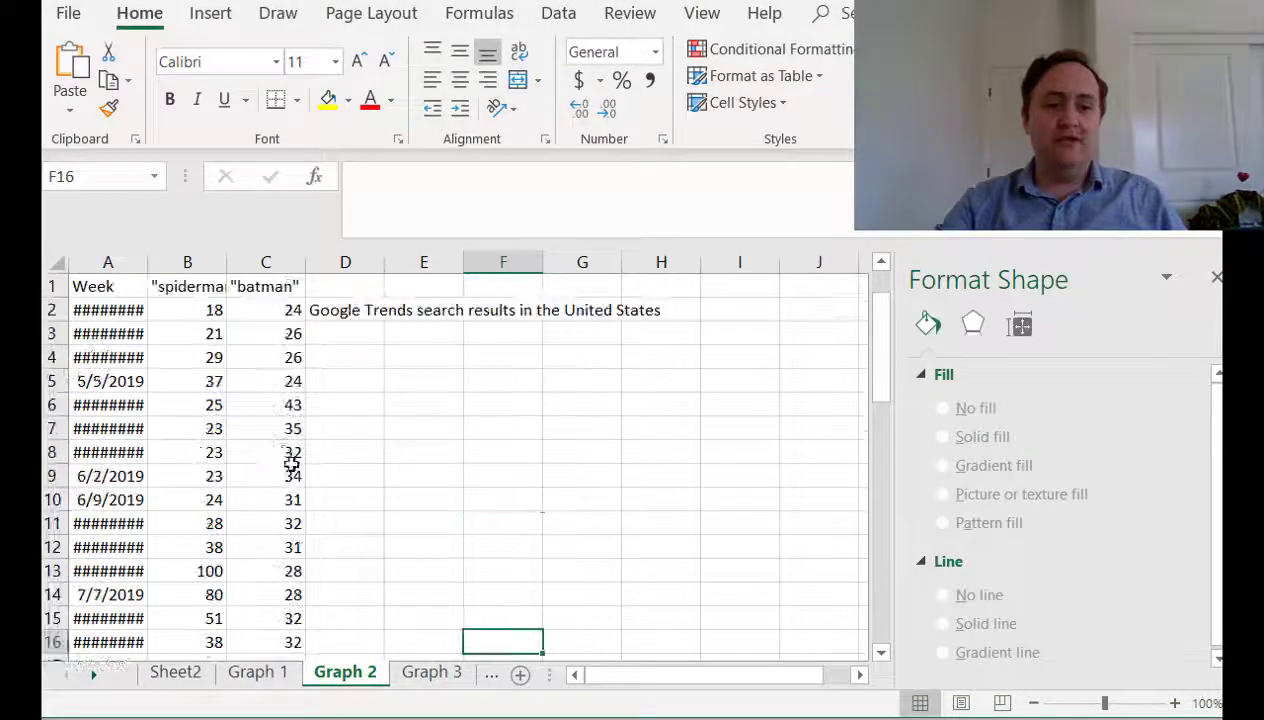
{"action": "left_click", "coordinate": [265, 286]}
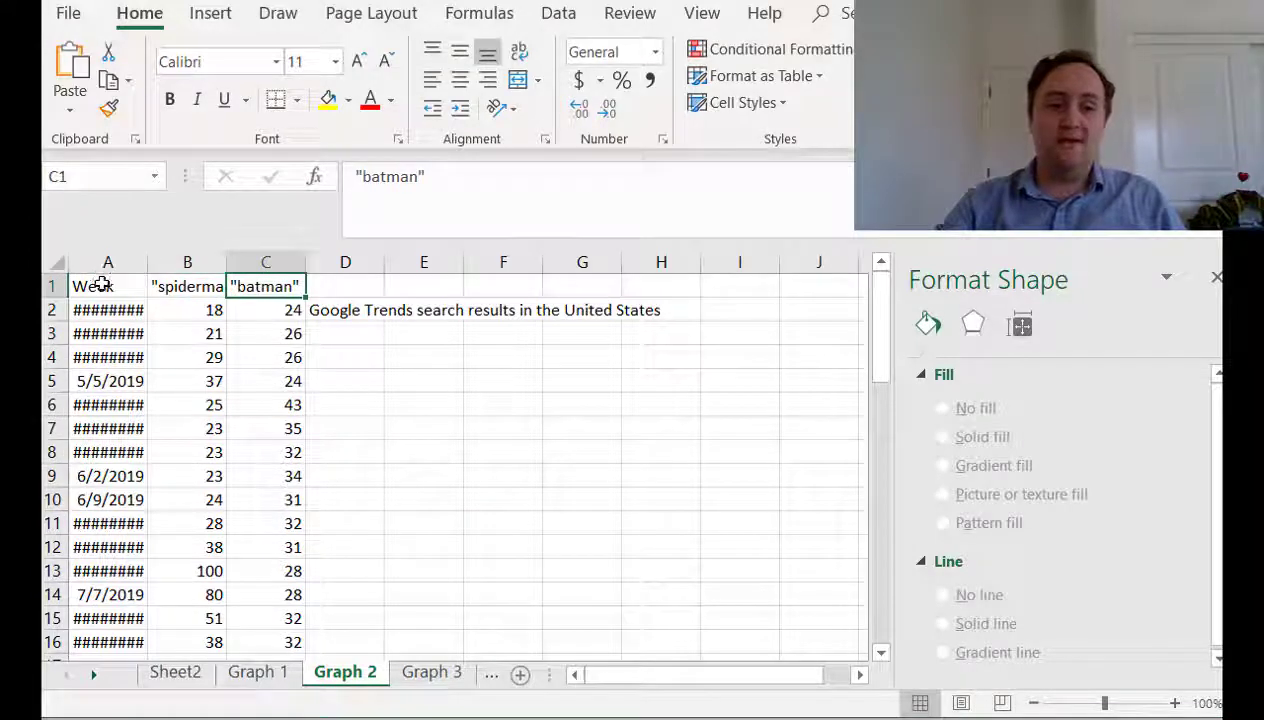
{"action": "left_click_drag", "start_coordinate": [104, 261], "coordinate": [265, 261]}
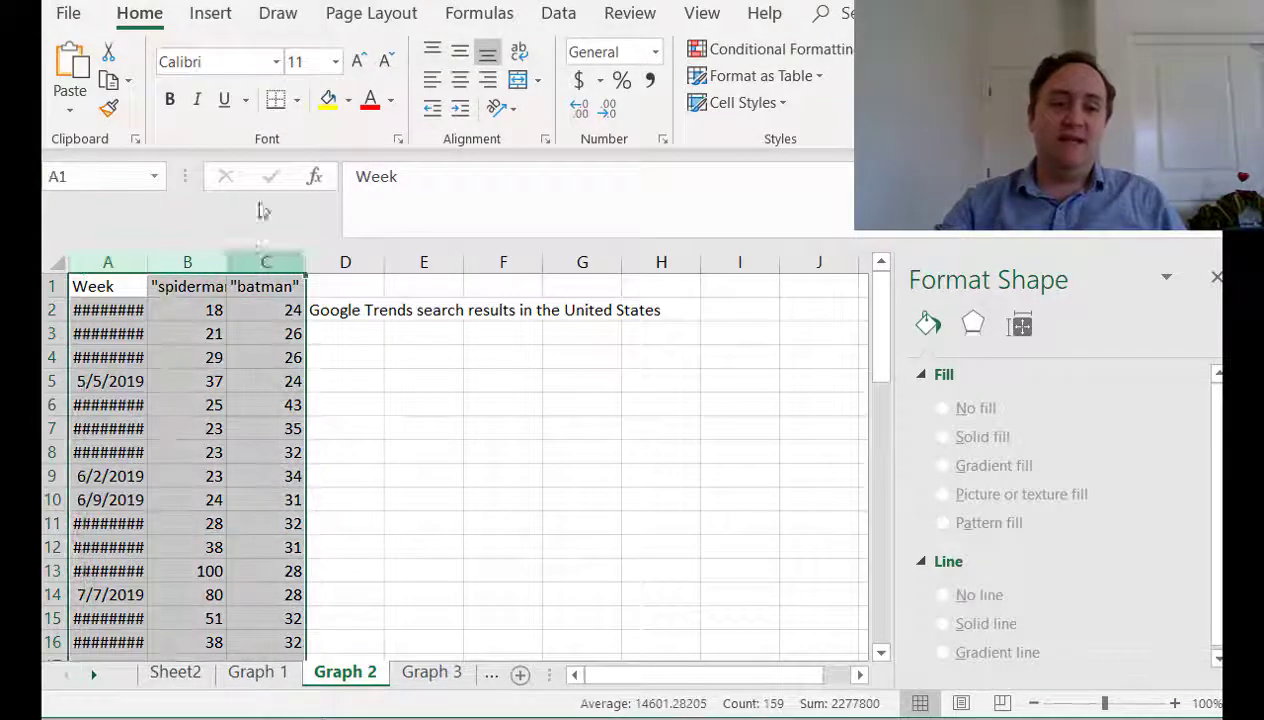
{"action": "left_click", "coordinate": [211, 13]}
{"action": "left_click", "coordinate": [395, 76]}
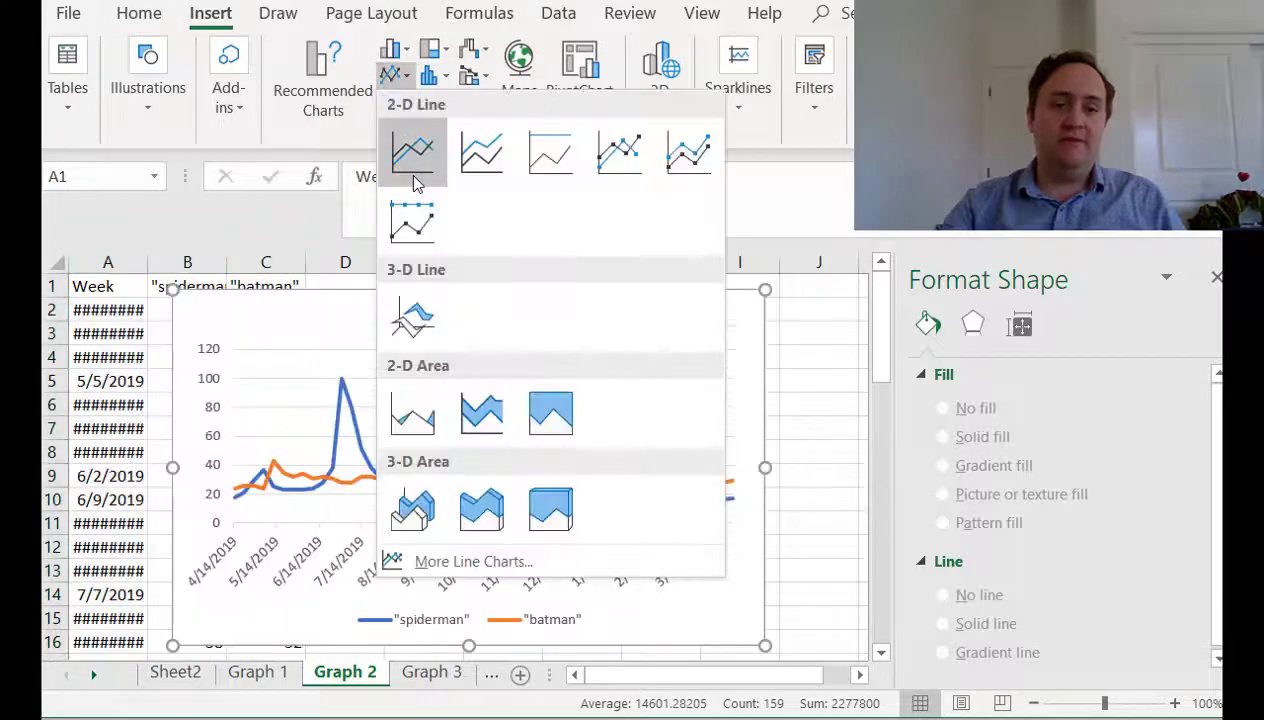
{"action": "left_click", "coordinate": [412, 150]}
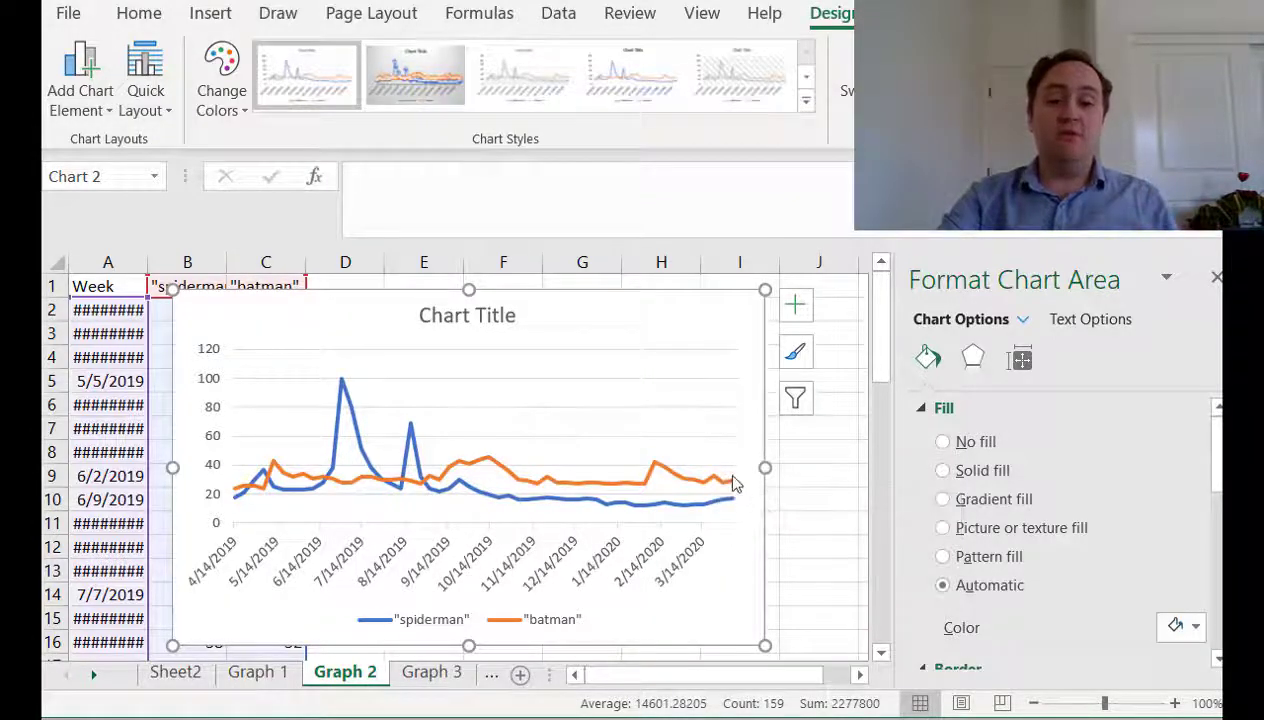
Select the line chart's legend to remove it
{"action": "left_click", "coordinate": [732, 480]}
{"action": "left_click", "coordinate": [360, 621]}
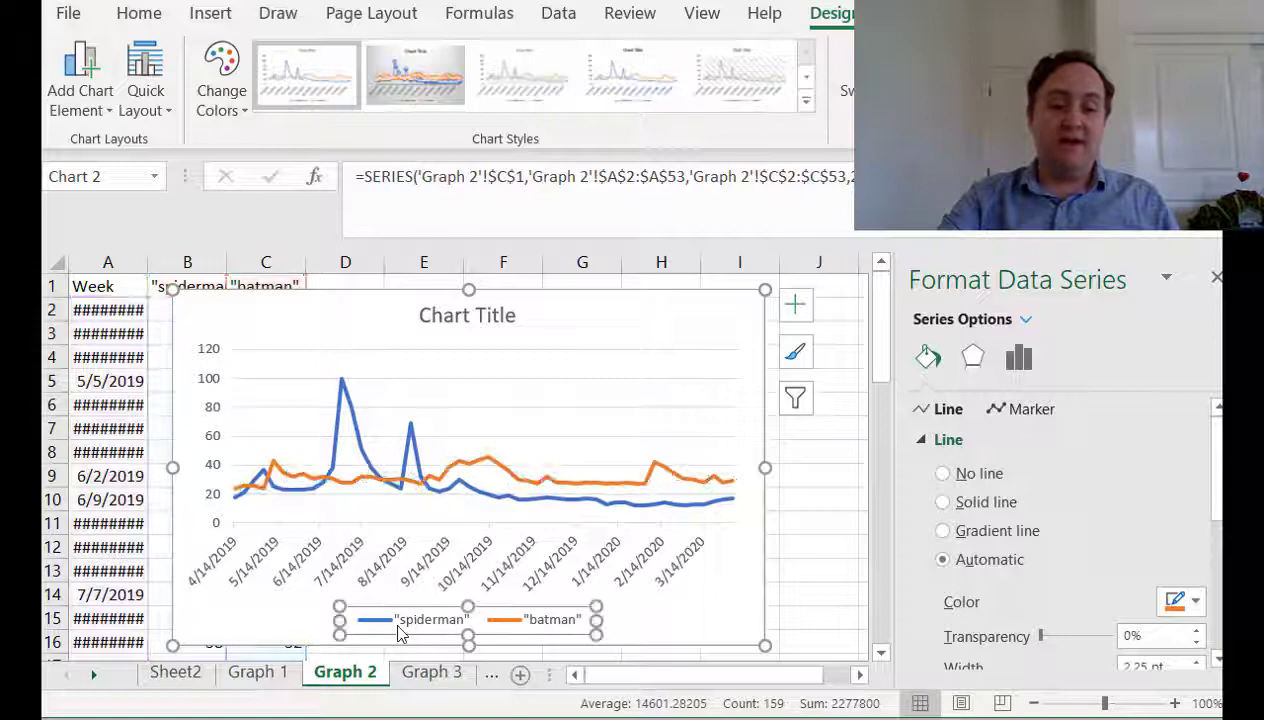
{"action": "left_click", "coordinate": [720, 631]}
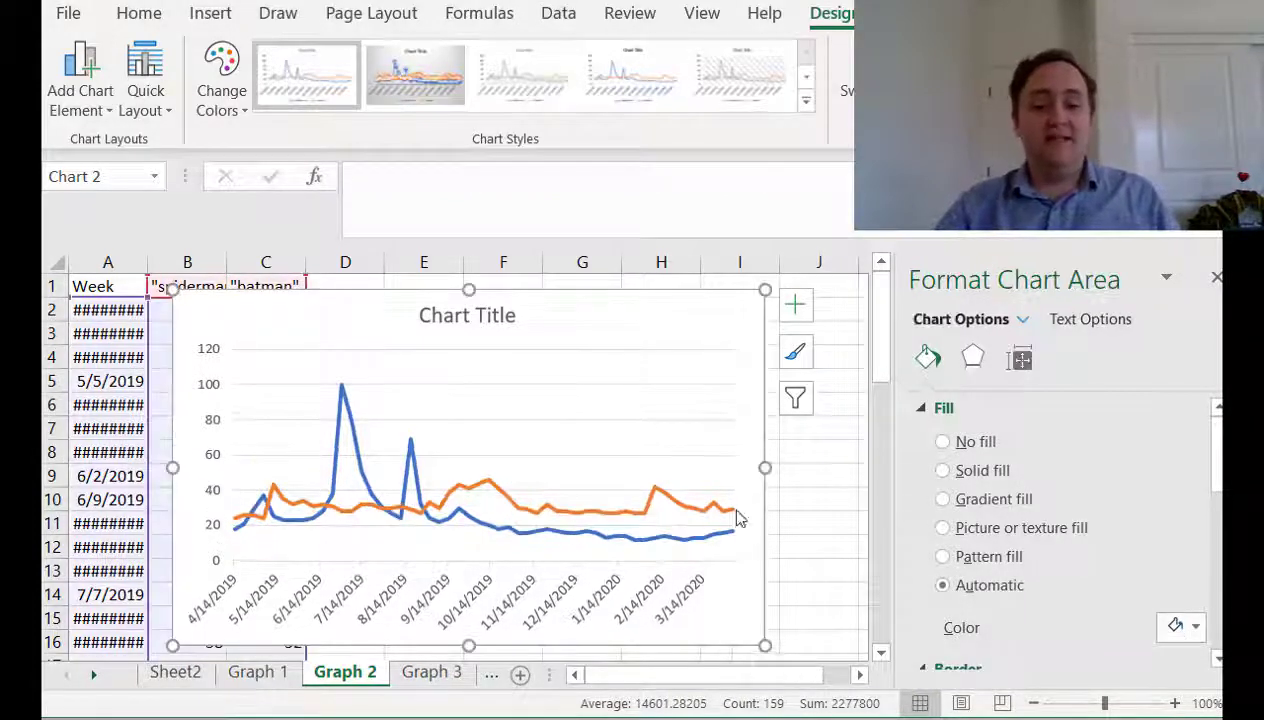
Add a value label of 29 to the batman line's last point, 4/5/2020
{"action": "left_click", "coordinate": [730, 511]}
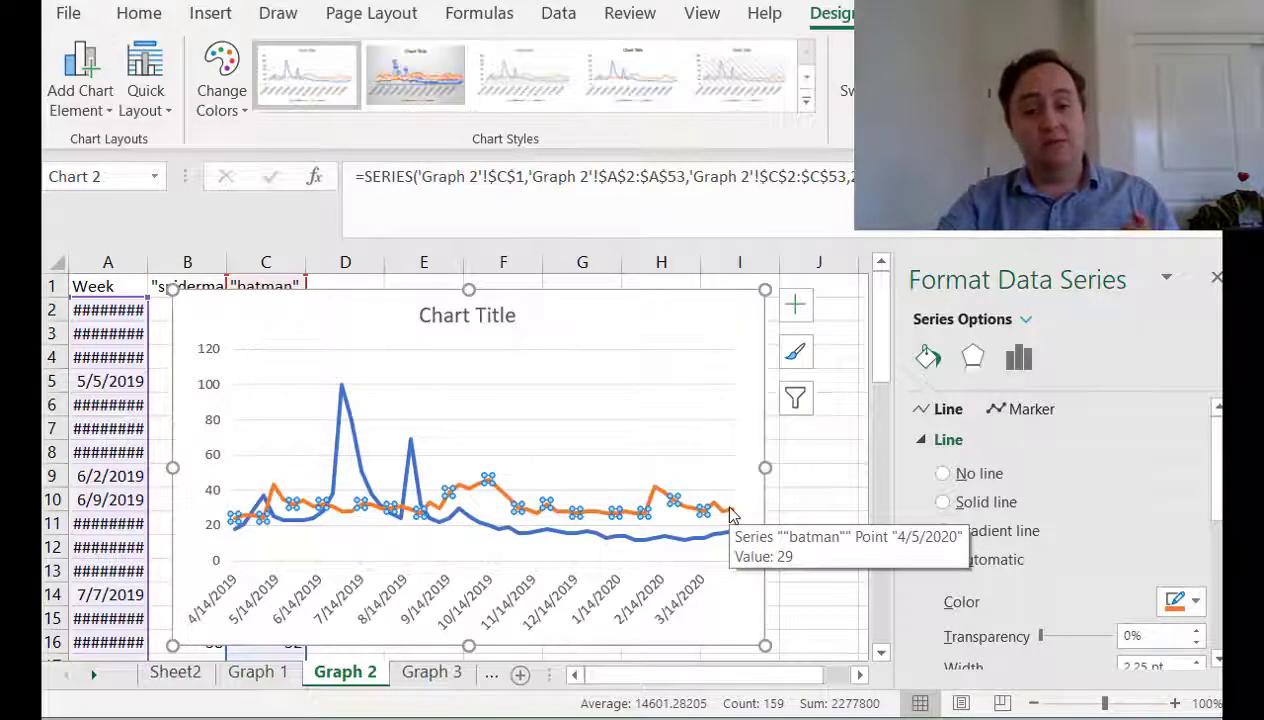
{"action": "left_click", "coordinate": [729, 511]}
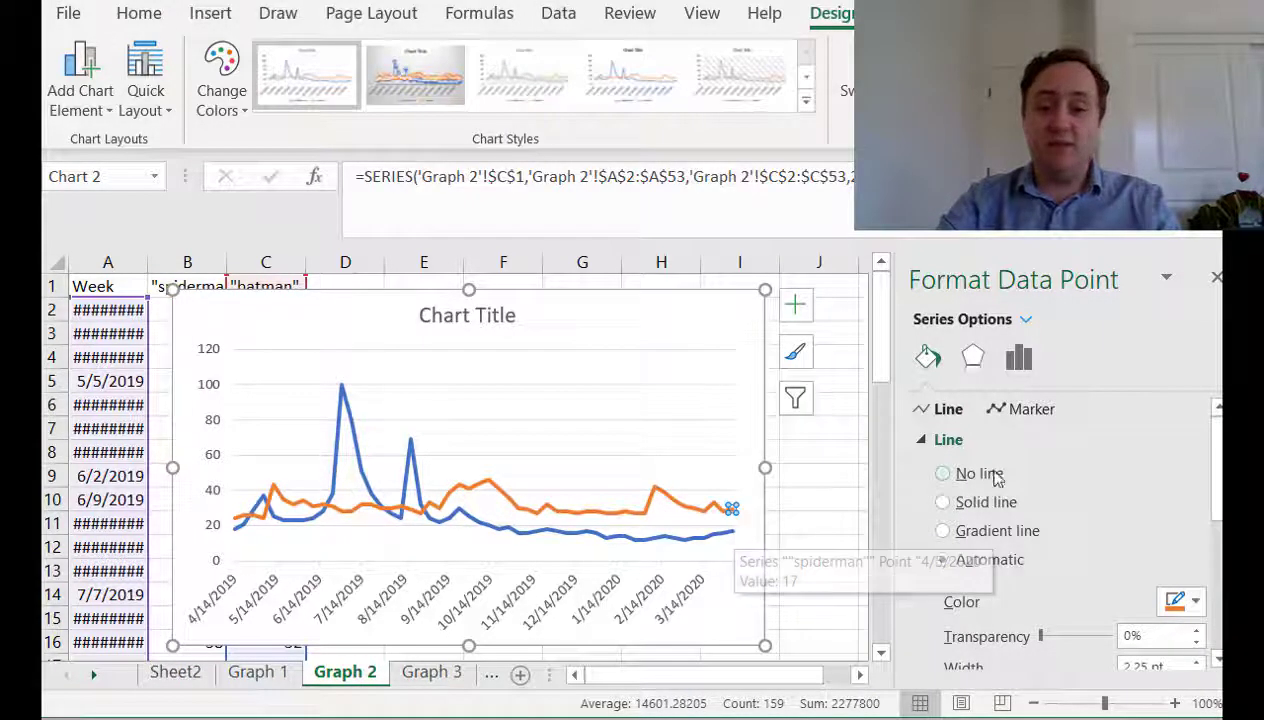
{"action": "scroll", "coordinate": [1020, 422], "scroll_direction": "down", "scroll_amount": 5}
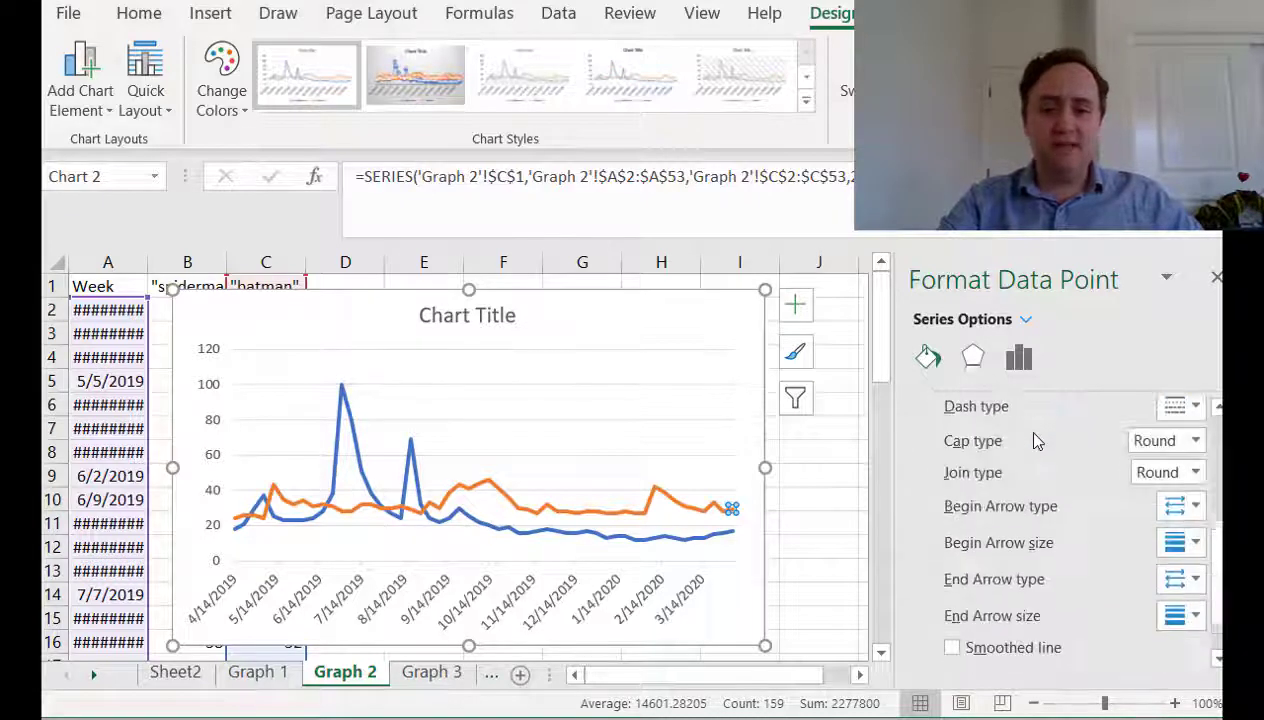
{"action": "scroll", "coordinate": [1038, 435], "scroll_direction": "up", "scroll_amount": 5}
{"action": "left_click", "coordinate": [1040, 408]}
{"action": "scroll", "coordinate": [1065, 470], "scroll_direction": "down", "scroll_amount": 5}
{"action": "scroll", "coordinate": [1062, 487], "scroll_direction": "down", "scroll_amount": 5}
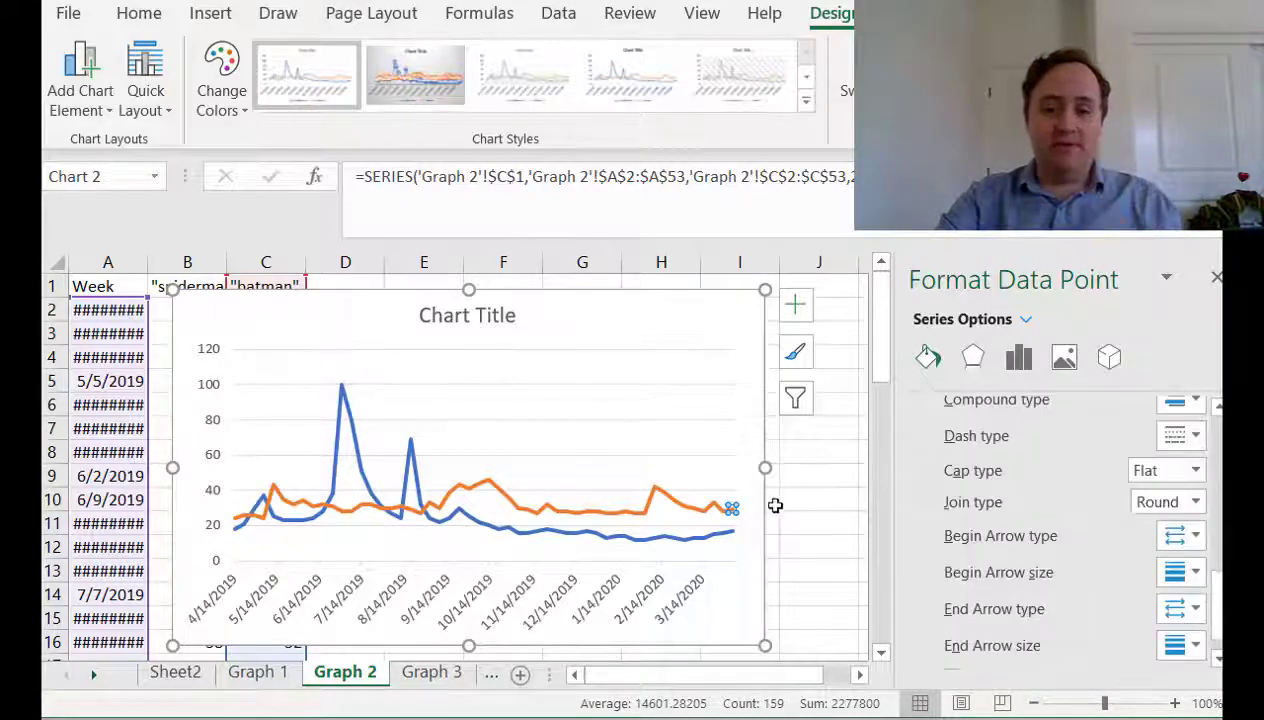
{"action": "right_click", "coordinate": [733, 506]}
{"action": "left_click", "coordinate": [788, 675]}
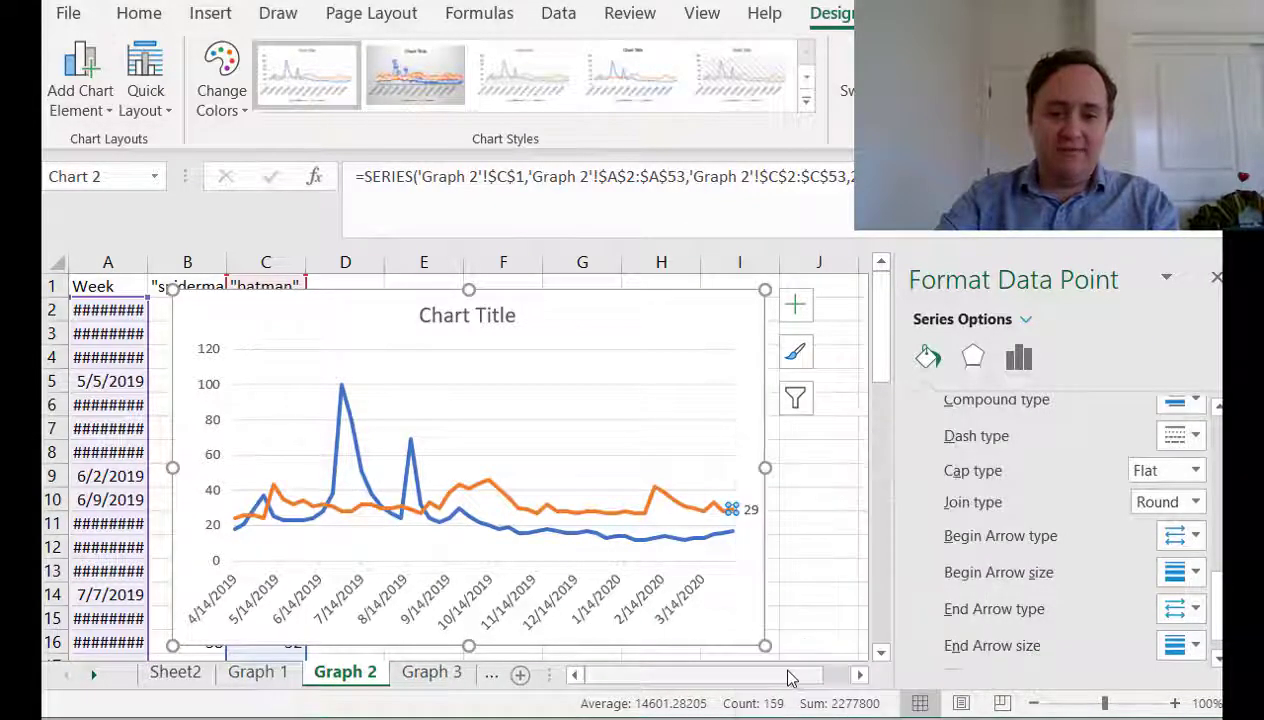
{"action": "left_click", "coordinate": [752, 510]}
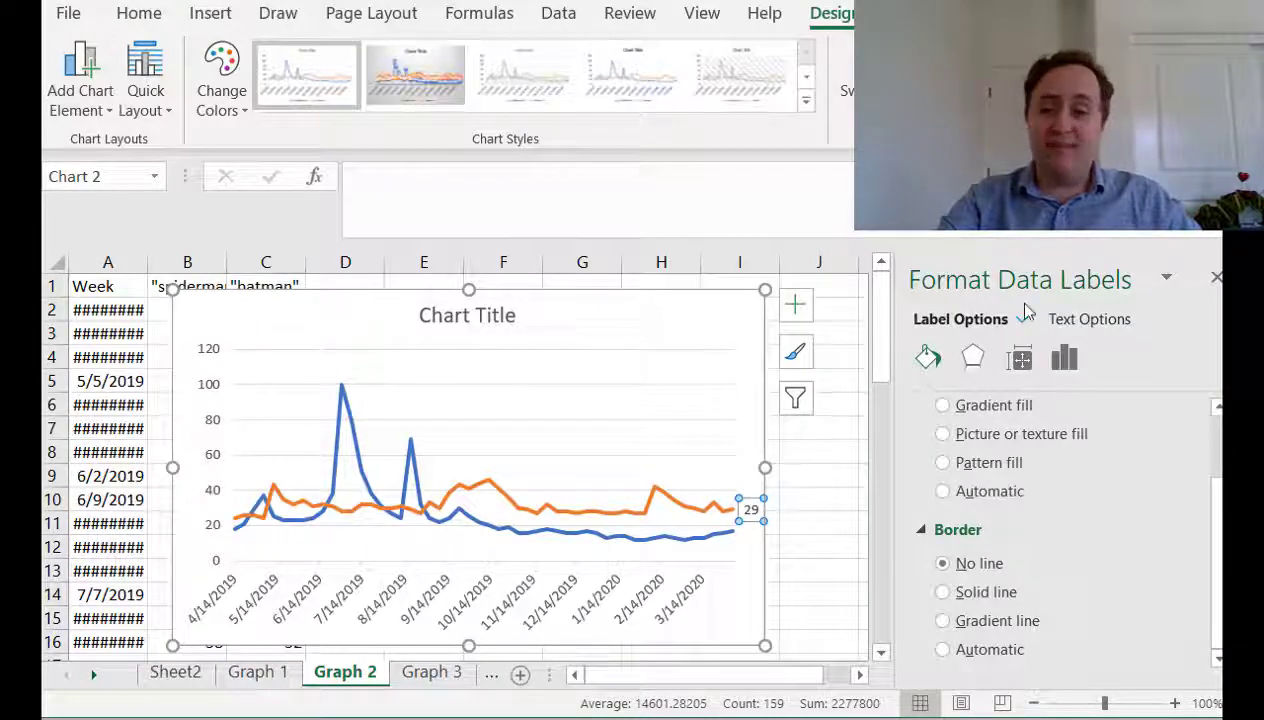
Change the batman label to show its series name instead of 29, positioned Above
{"action": "right_click", "coordinate": [751, 508]}
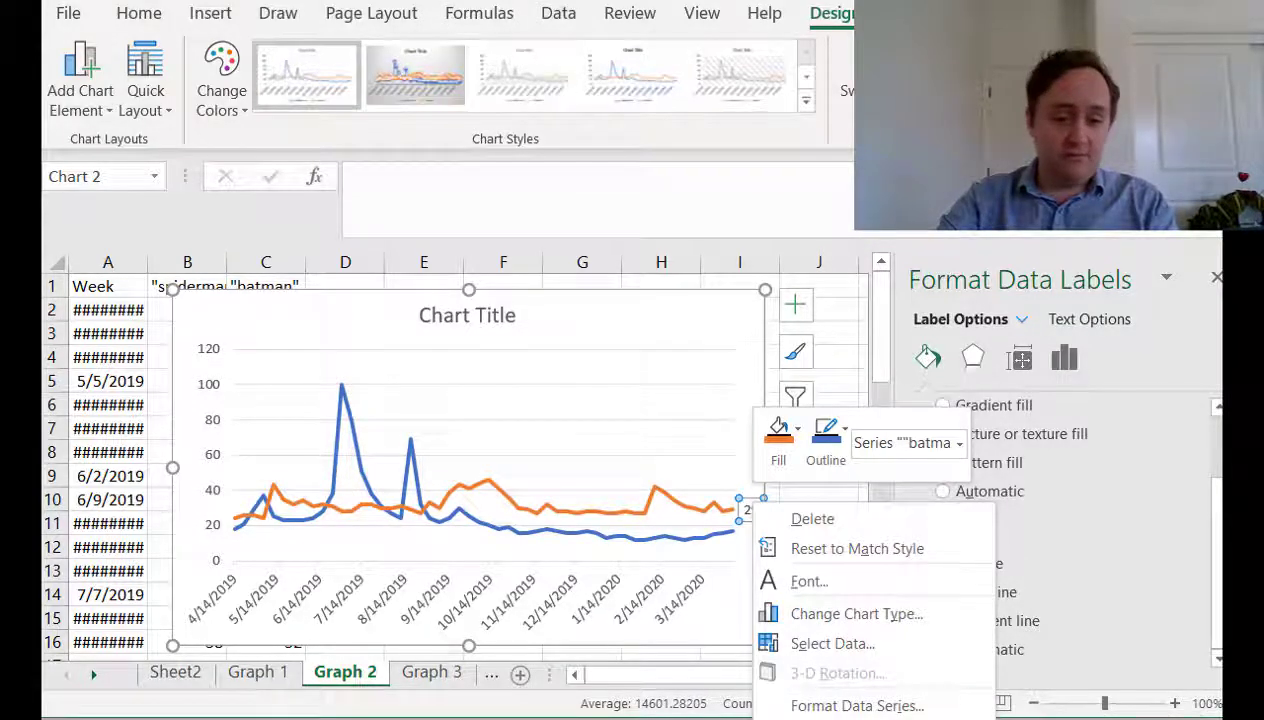
{"action": "left_click", "coordinate": [857, 716]}
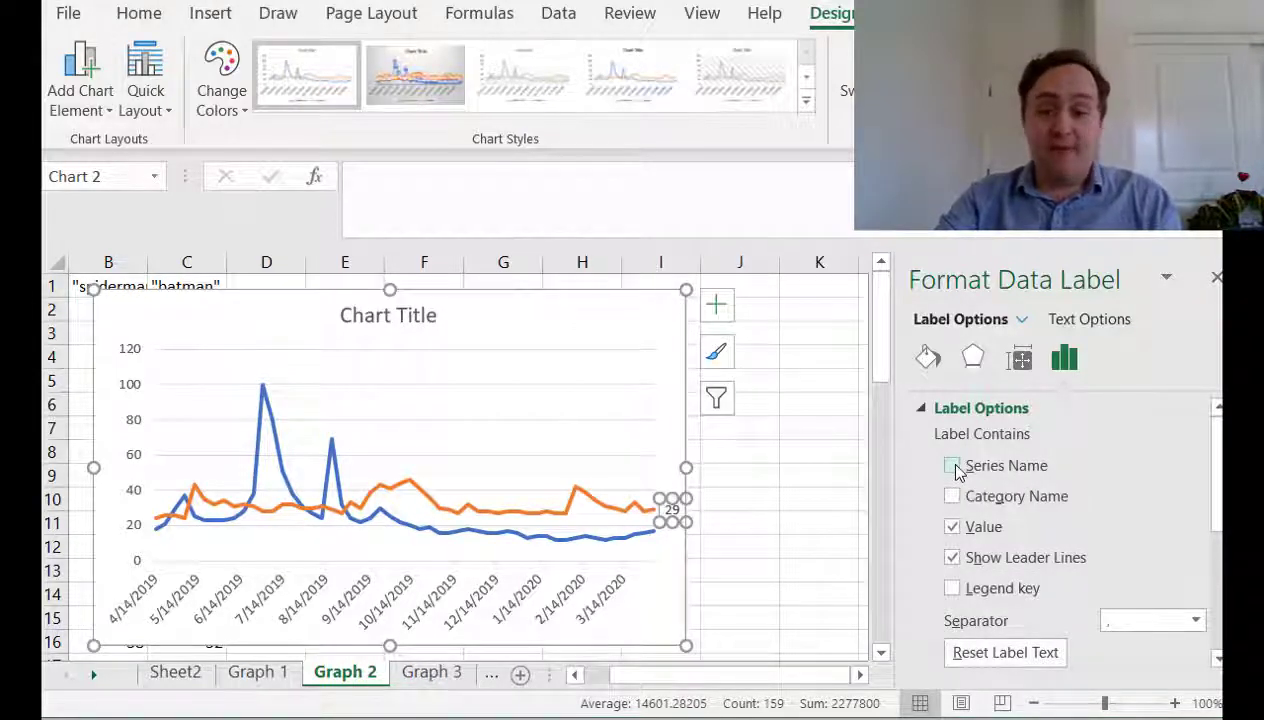
{"action": "left_click", "coordinate": [953, 467]}
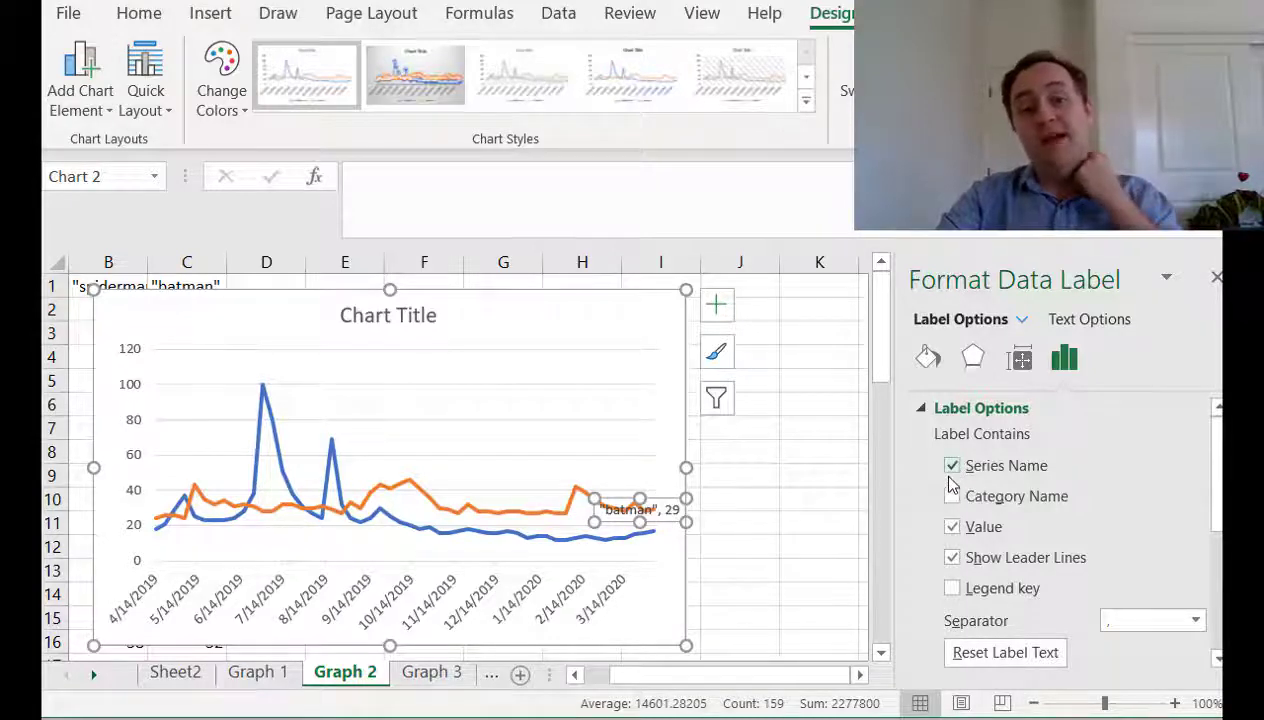
{"action": "left_click", "coordinate": [952, 527]}
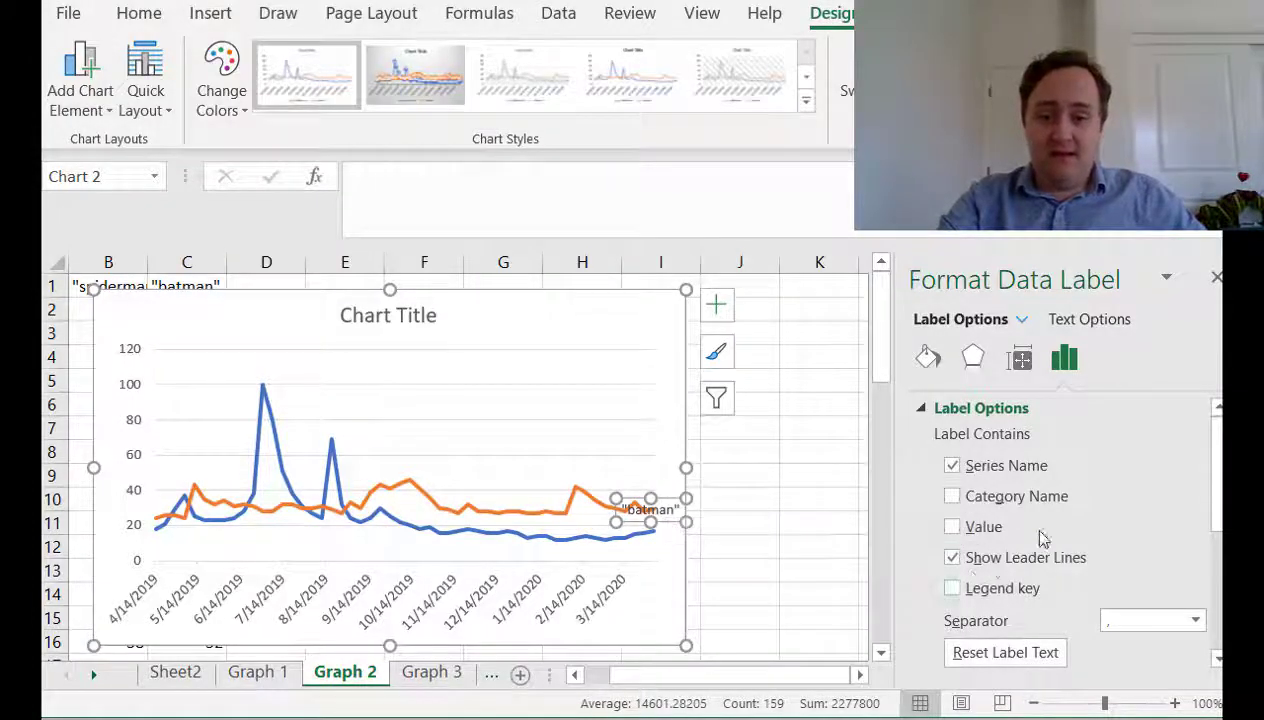
{"action": "scroll", "coordinate": [1035, 530], "scroll_direction": "down", "scroll_amount": 3}
{"action": "scroll", "coordinate": [985, 575], "scroll_direction": "down", "scroll_amount": 1}
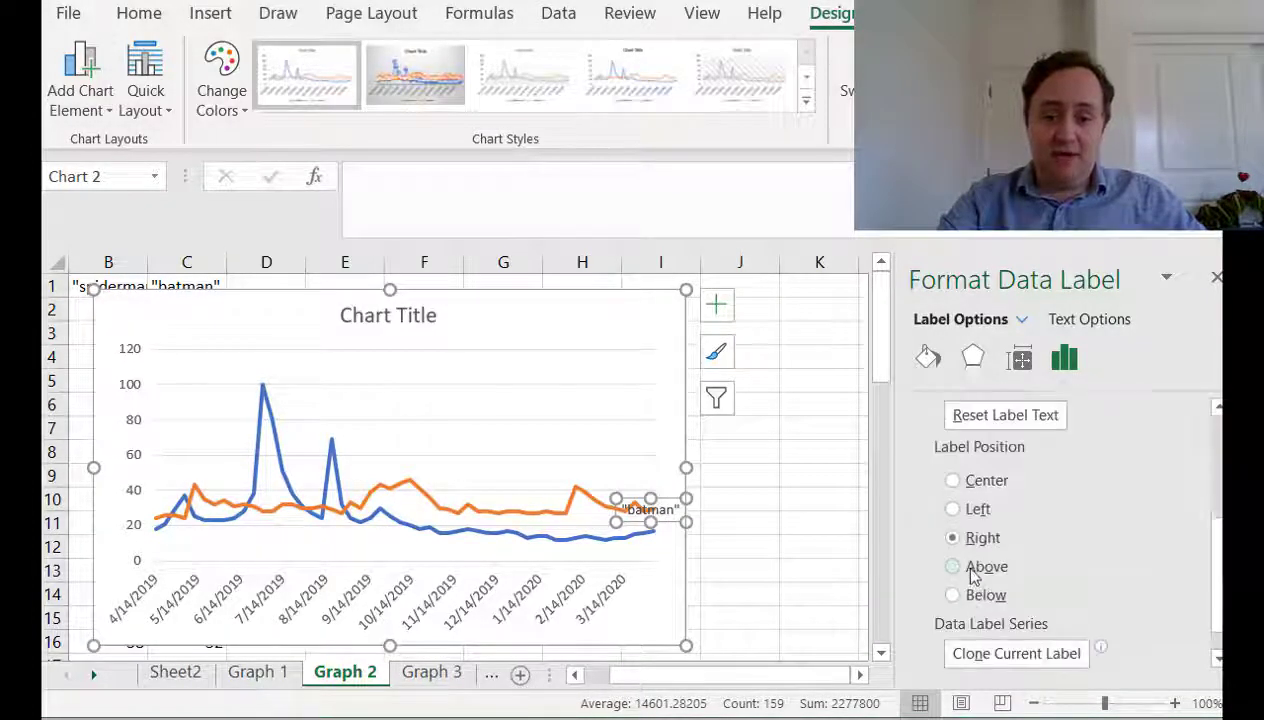
{"action": "left_click", "coordinate": [978, 567]}
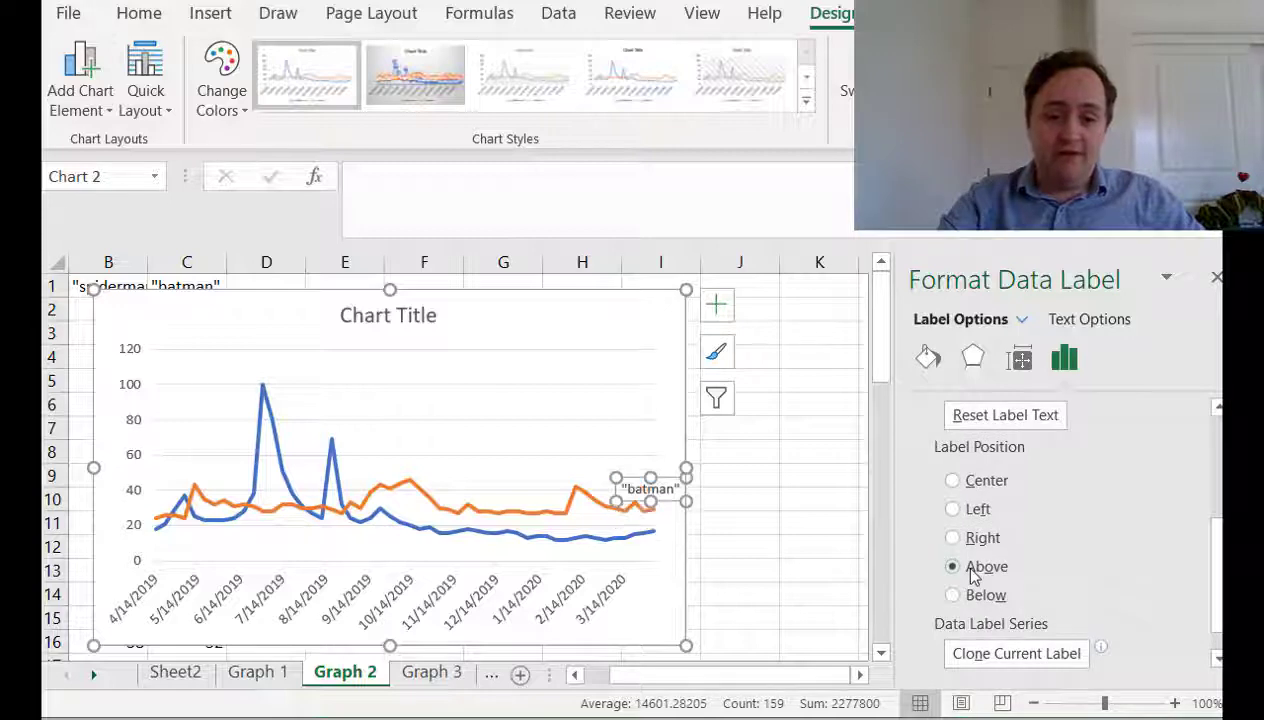
Add a data label showing 17 to the spiderman line's last point
{"action": "left_click", "coordinate": [655, 535]}
{"action": "left_click", "coordinate": [653, 534]}
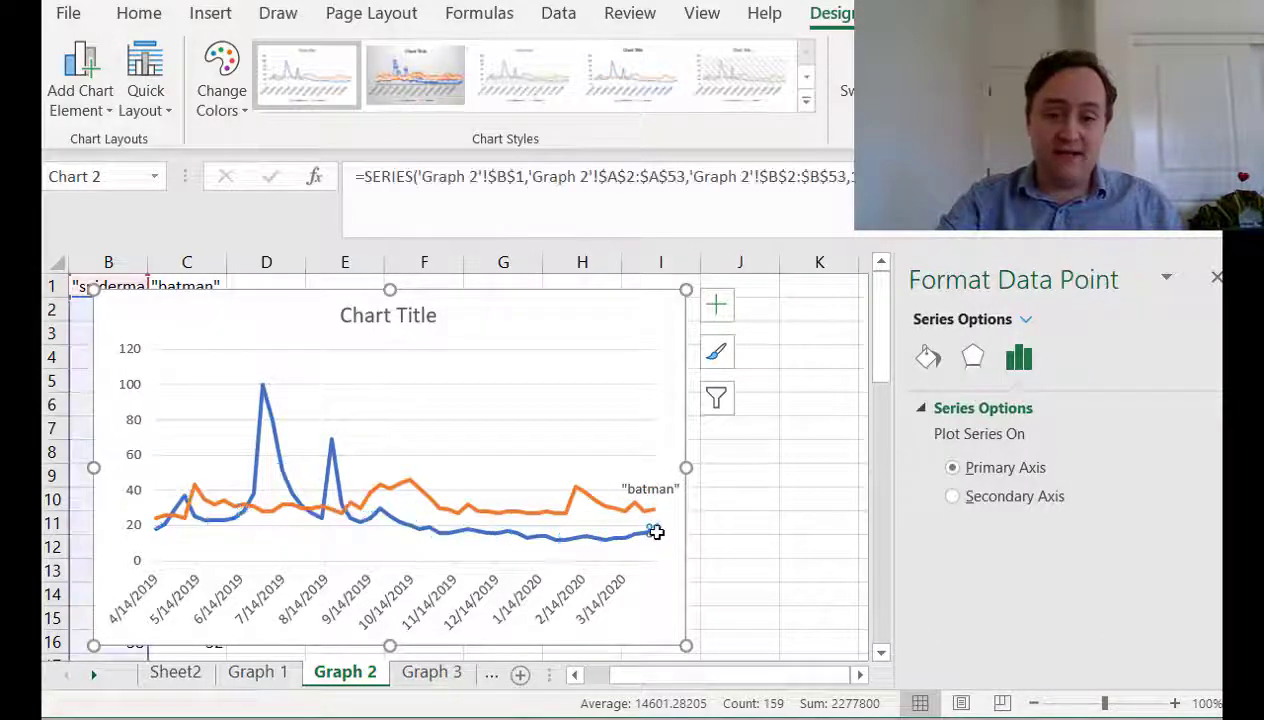
{"action": "right_click", "coordinate": [651, 533]}
{"action": "left_click", "coordinate": [724, 701]}
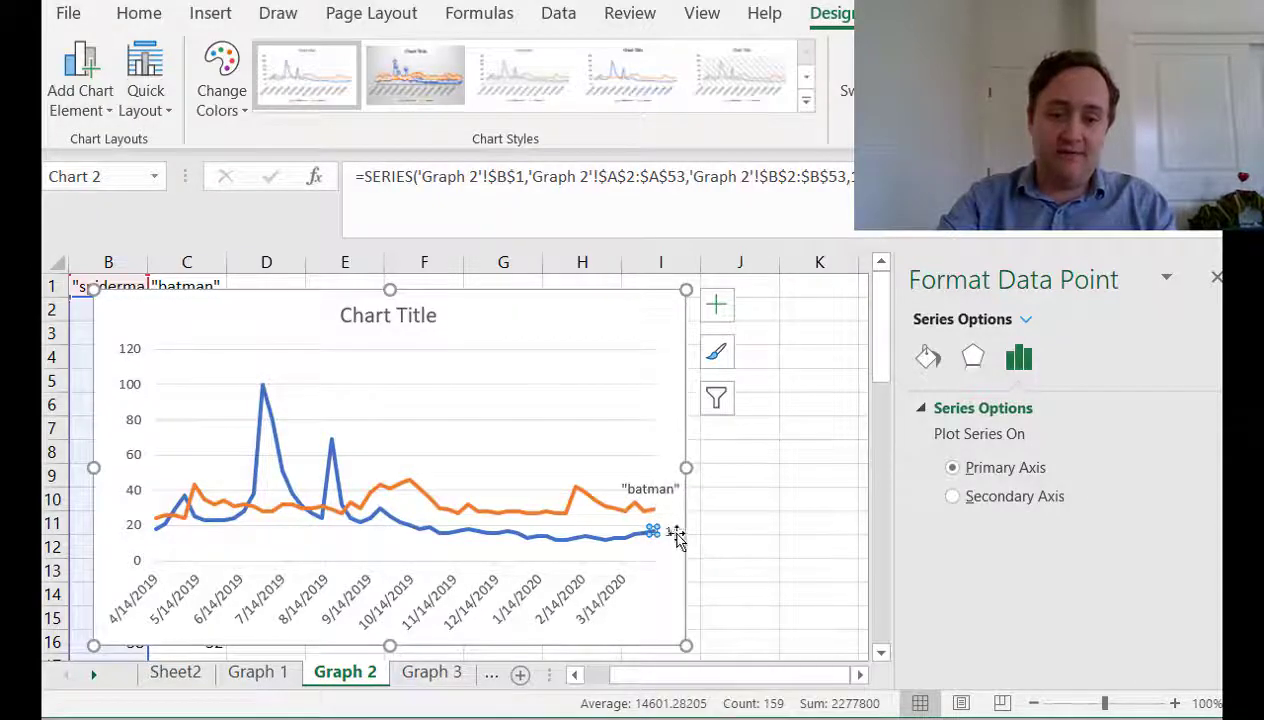
{"action": "left_click", "coordinate": [672, 533]}
{"action": "right_click", "coordinate": [672, 533]}
{"action": "left_click", "coordinate": [722, 516]}
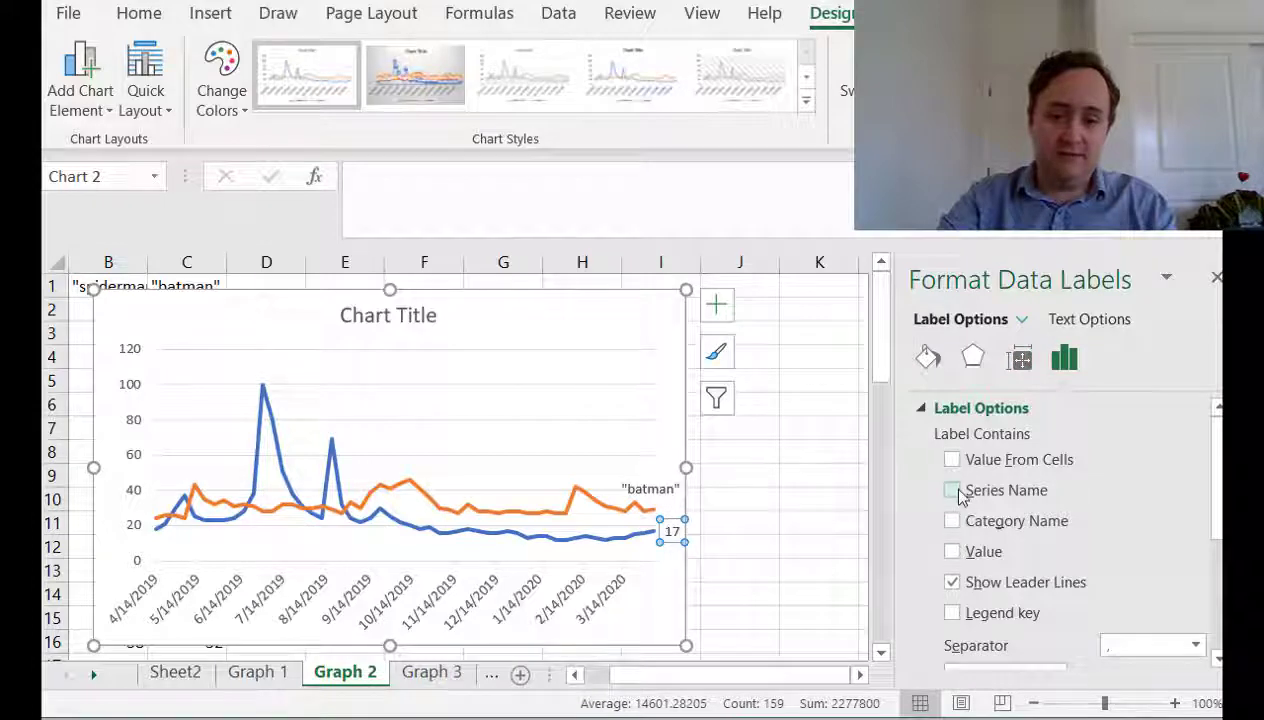
{"action": "left_click", "coordinate": [953, 491]}
{"action": "left_click", "coordinate": [953, 491]}
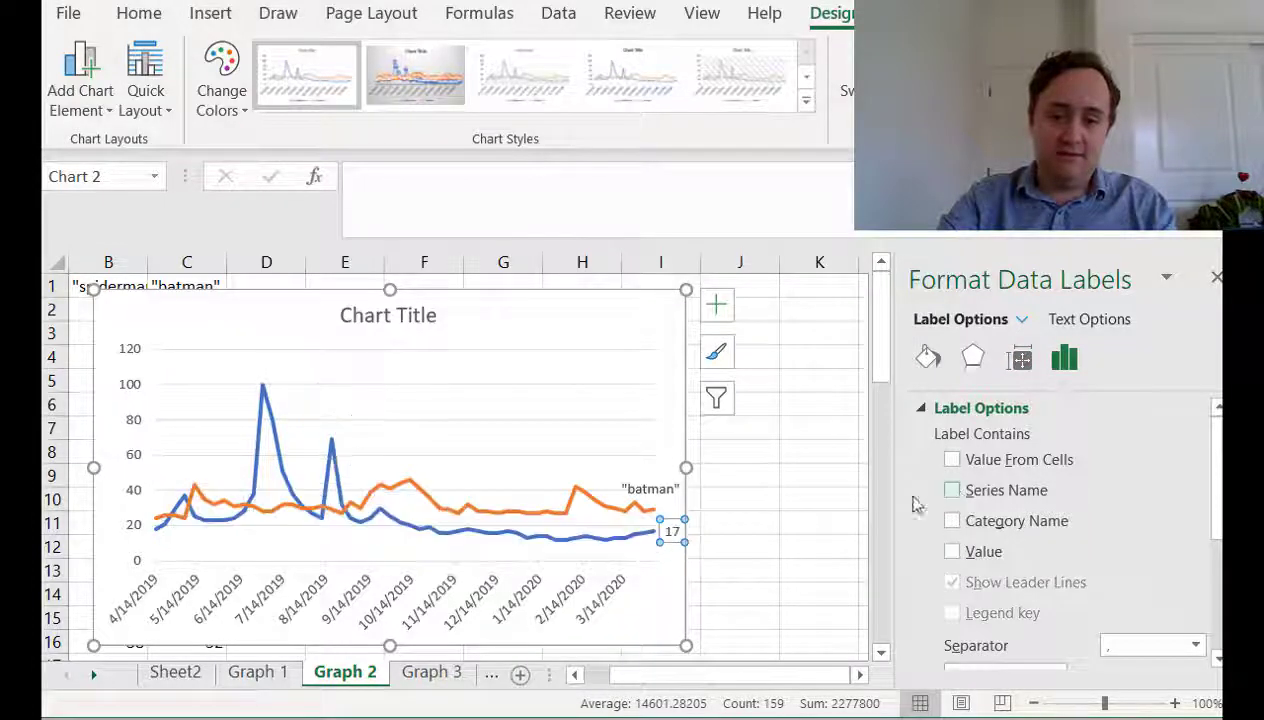
Set the spiderman label to show only its series name, positioned Below
{"action": "left_click", "coordinate": [660, 535]}
{"action": "left_click", "coordinate": [654, 531]}
{"action": "right_click", "coordinate": [652, 530]}
{"action": "left_click", "coordinate": [740, 716]}
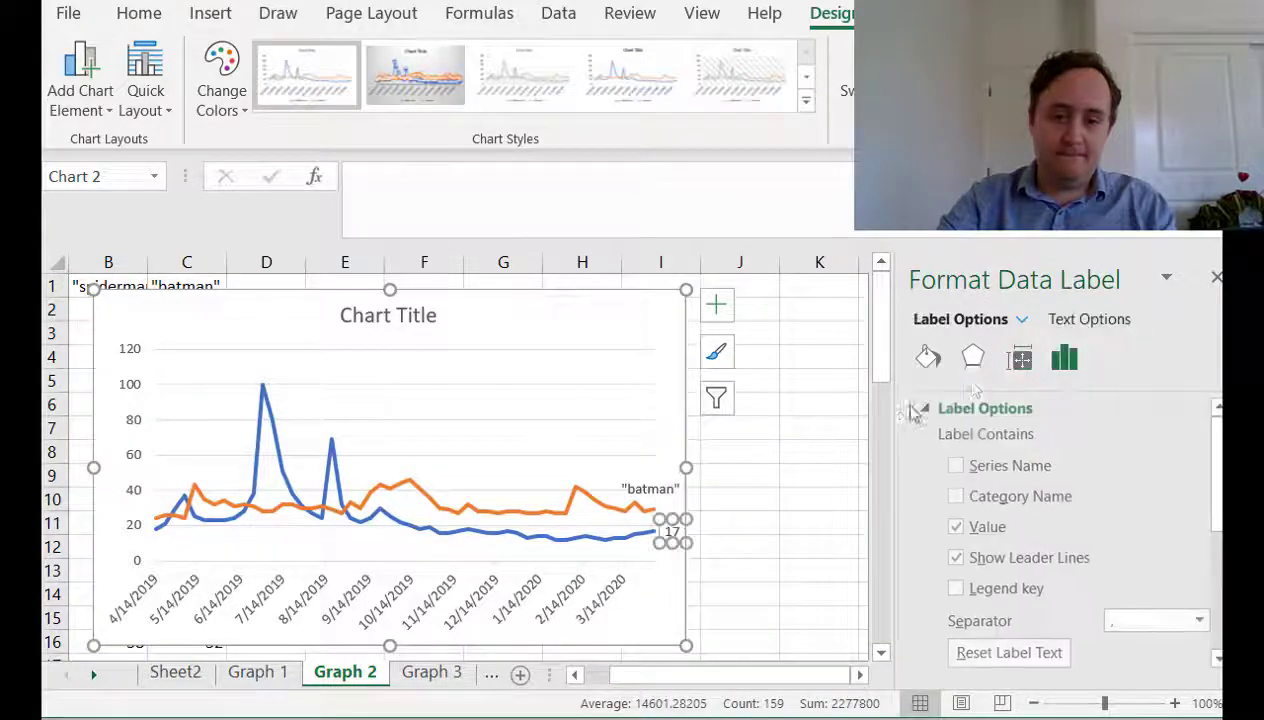
{"action": "left_click", "coordinate": [952, 465]}
{"action": "left_click", "coordinate": [952, 526]}
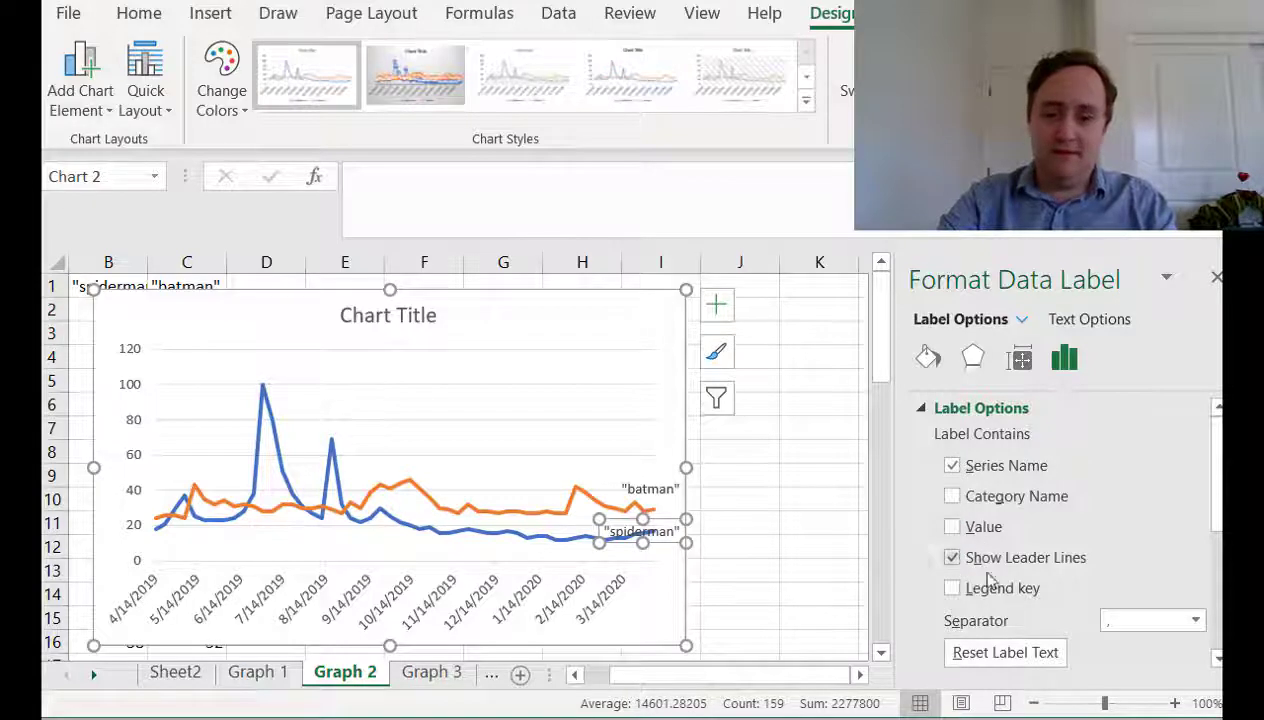
{"action": "scroll", "coordinate": [1038, 561], "scroll_direction": "down", "scroll_amount": 5}
{"action": "left_click", "coordinate": [970, 557]}
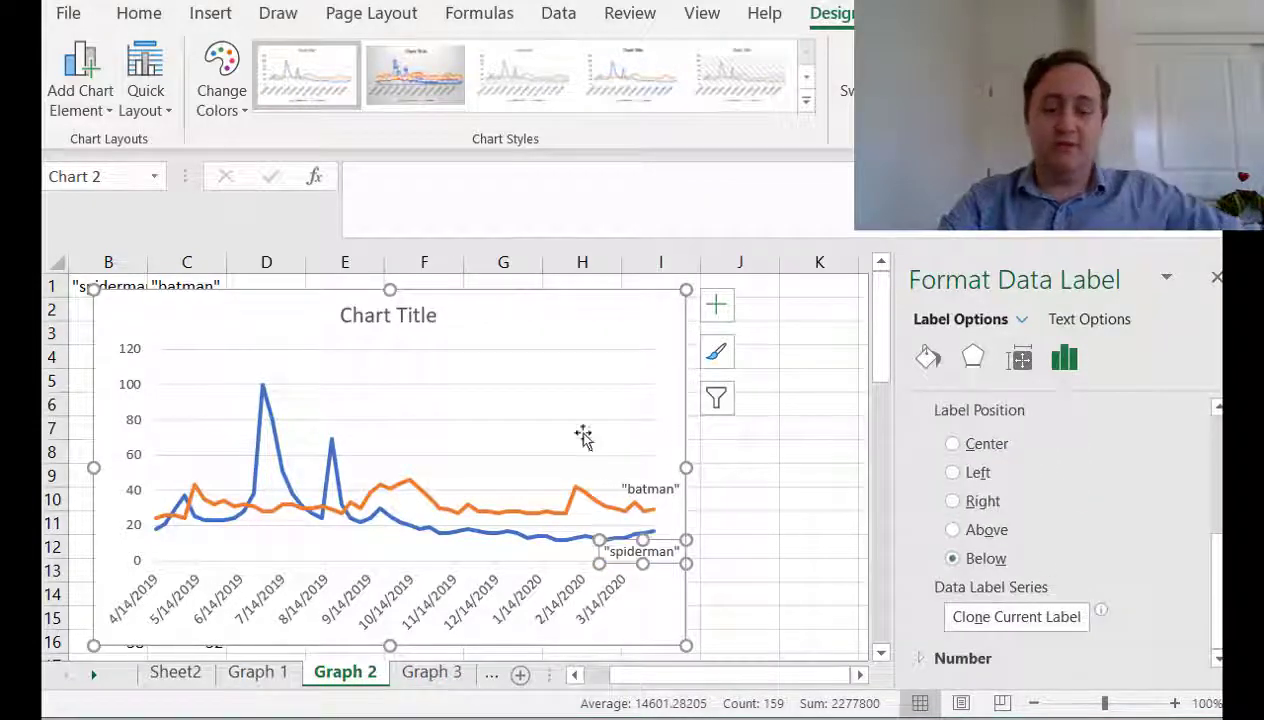
{"action": "left_click", "coordinate": [404, 489]}
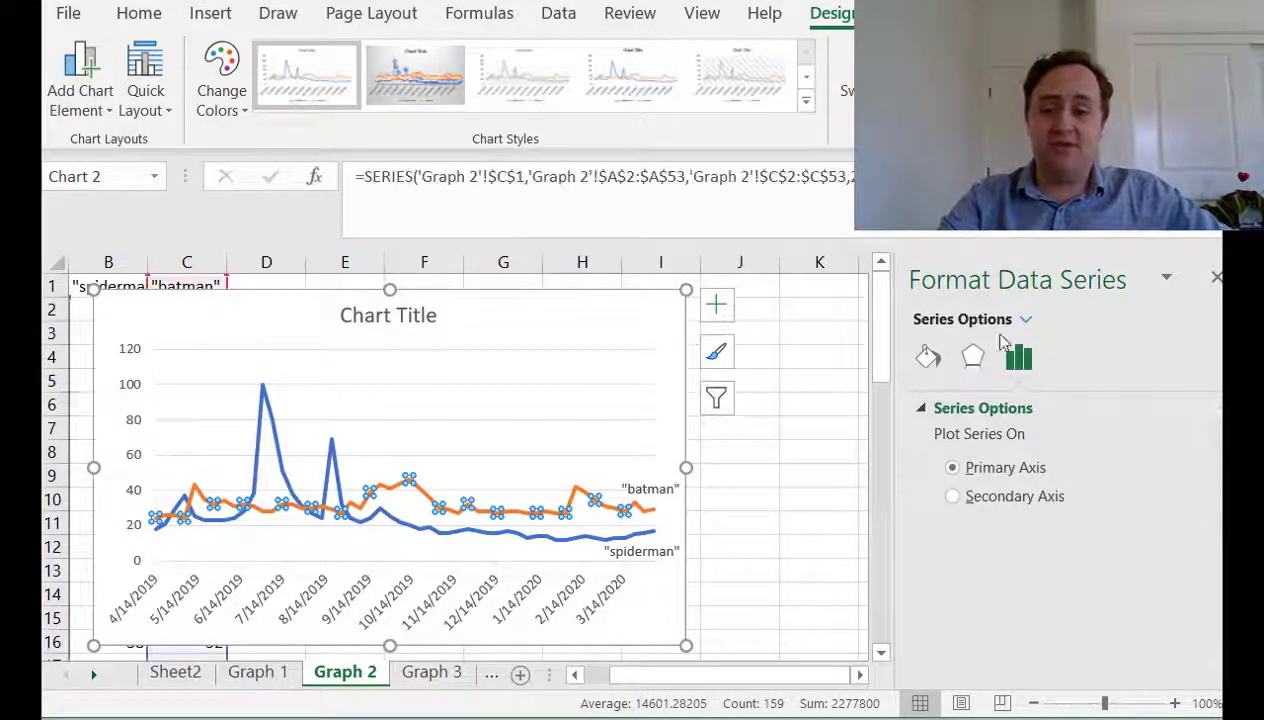
Colour the batman line black
{"action": "left_click", "coordinate": [928, 357]}
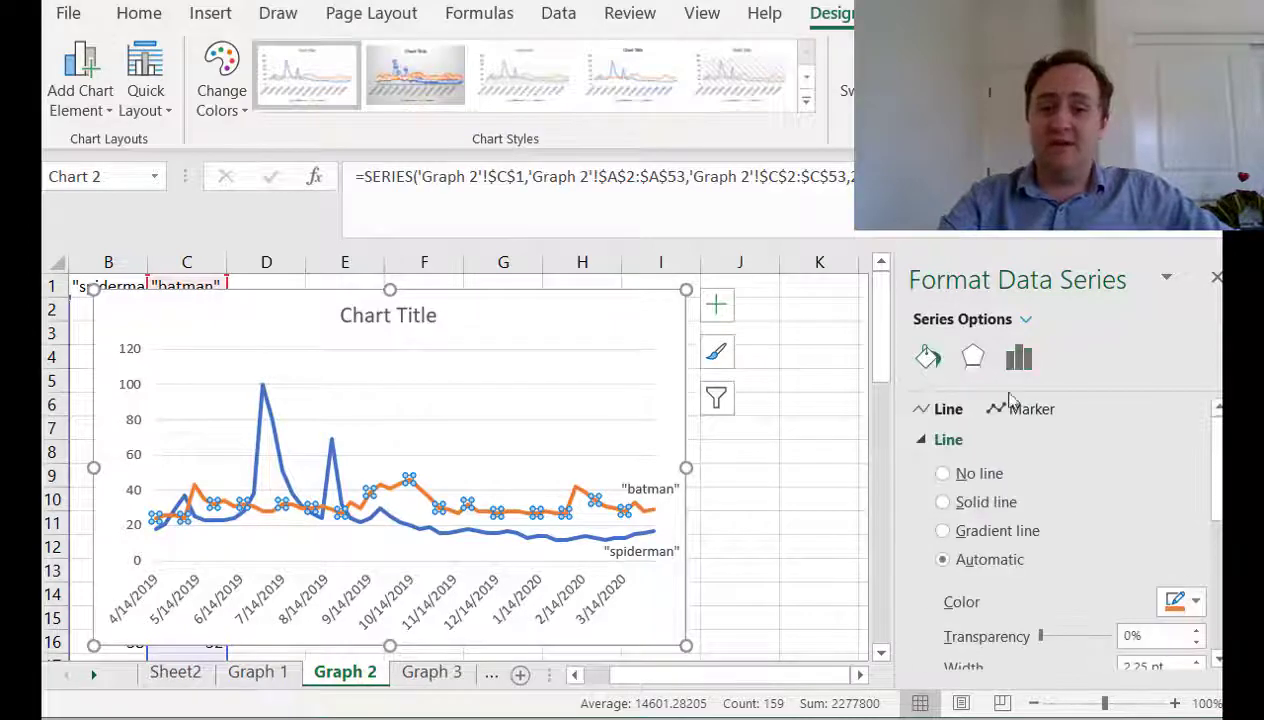
{"action": "scroll", "coordinate": [1078, 440], "scroll_direction": "down", "scroll_amount": 3}
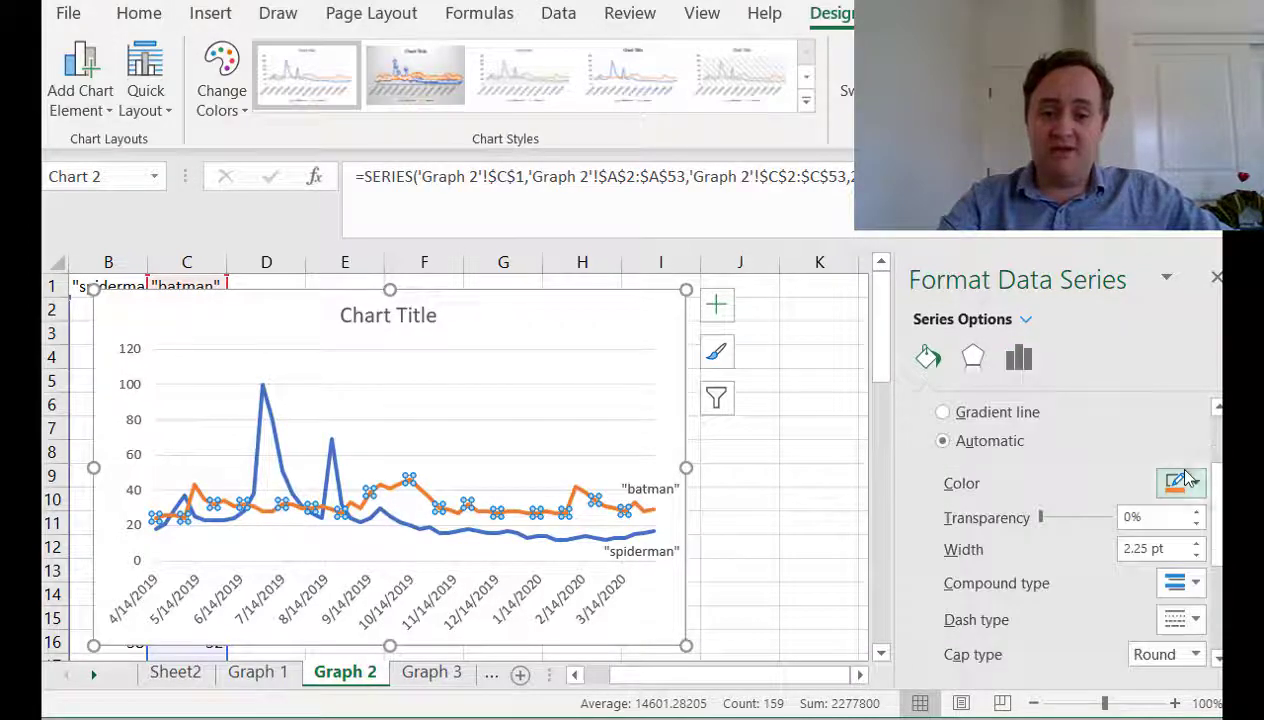
{"action": "left_click", "coordinate": [1180, 483]}
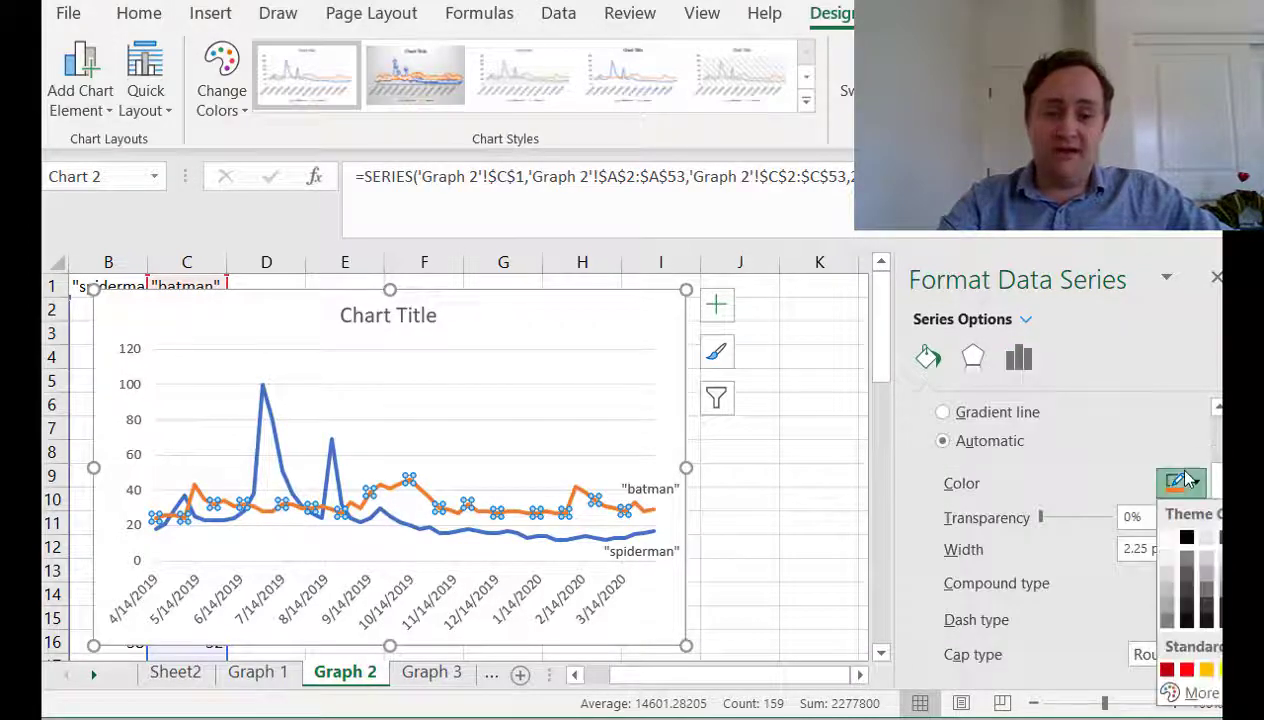
{"action": "left_click", "coordinate": [1187, 540]}
Colour the spiderman line red
{"action": "left_click", "coordinate": [592, 537]}
{"action": "left_click", "coordinate": [592, 537]}
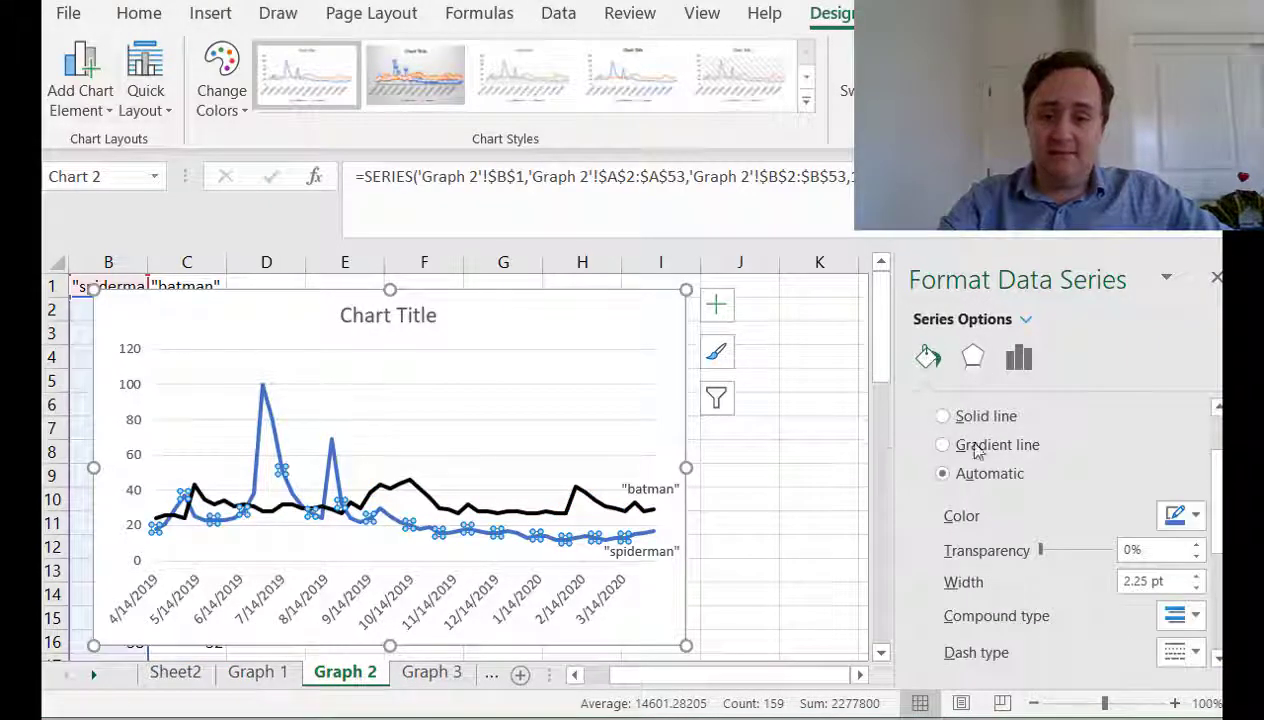
{"action": "left_click", "coordinate": [1173, 518]}
{"action": "left_click", "coordinate": [1186, 702]}
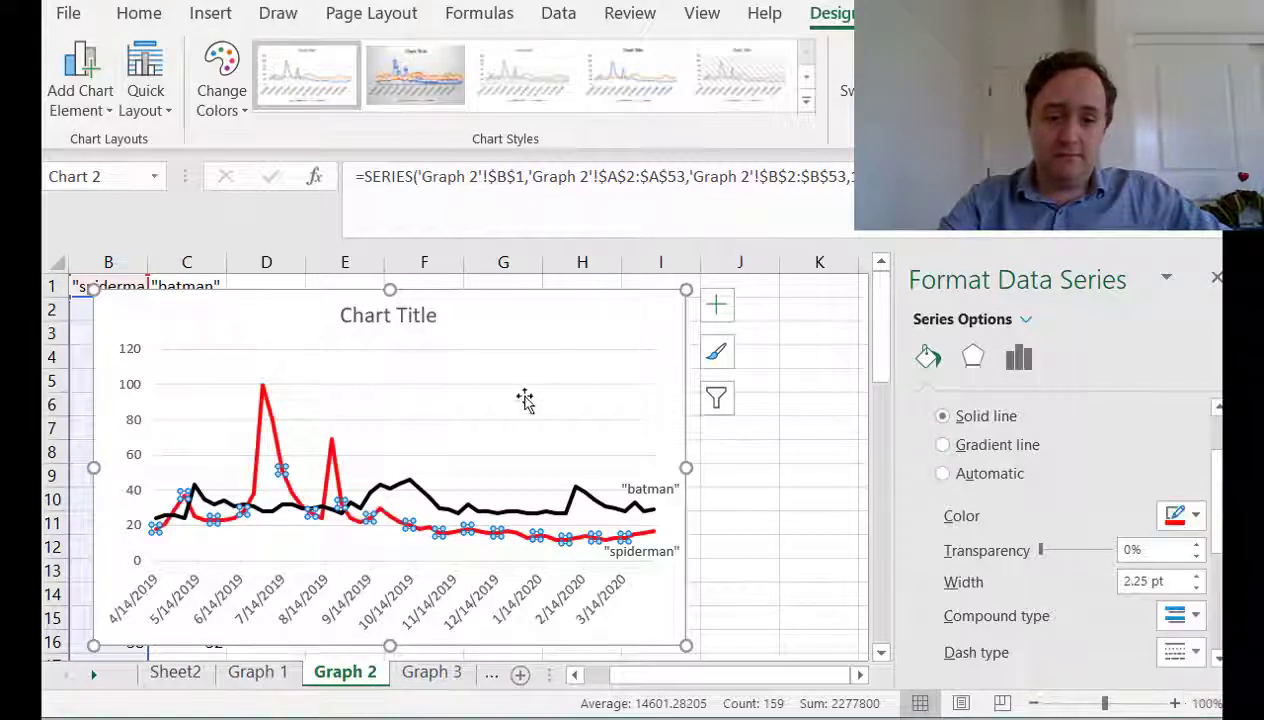
{"action": "left_click", "coordinate": [506, 427]}
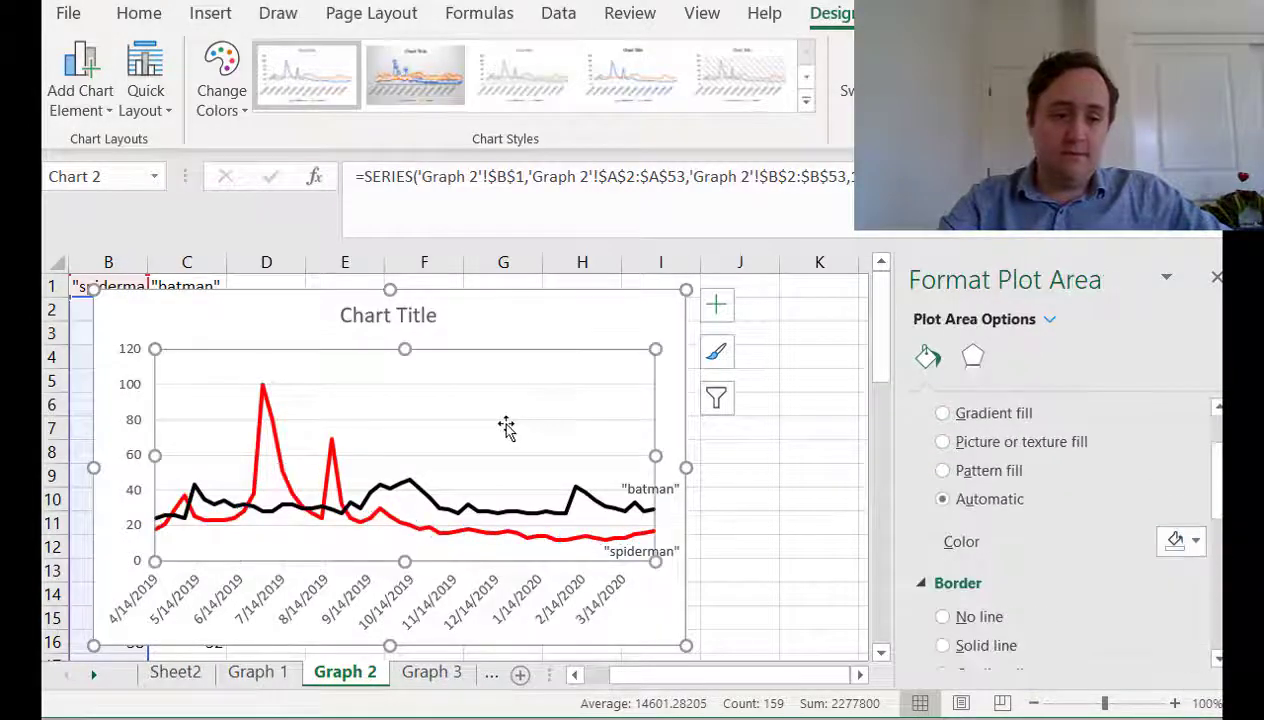
{"action": "left_click", "coordinate": [333, 598]}
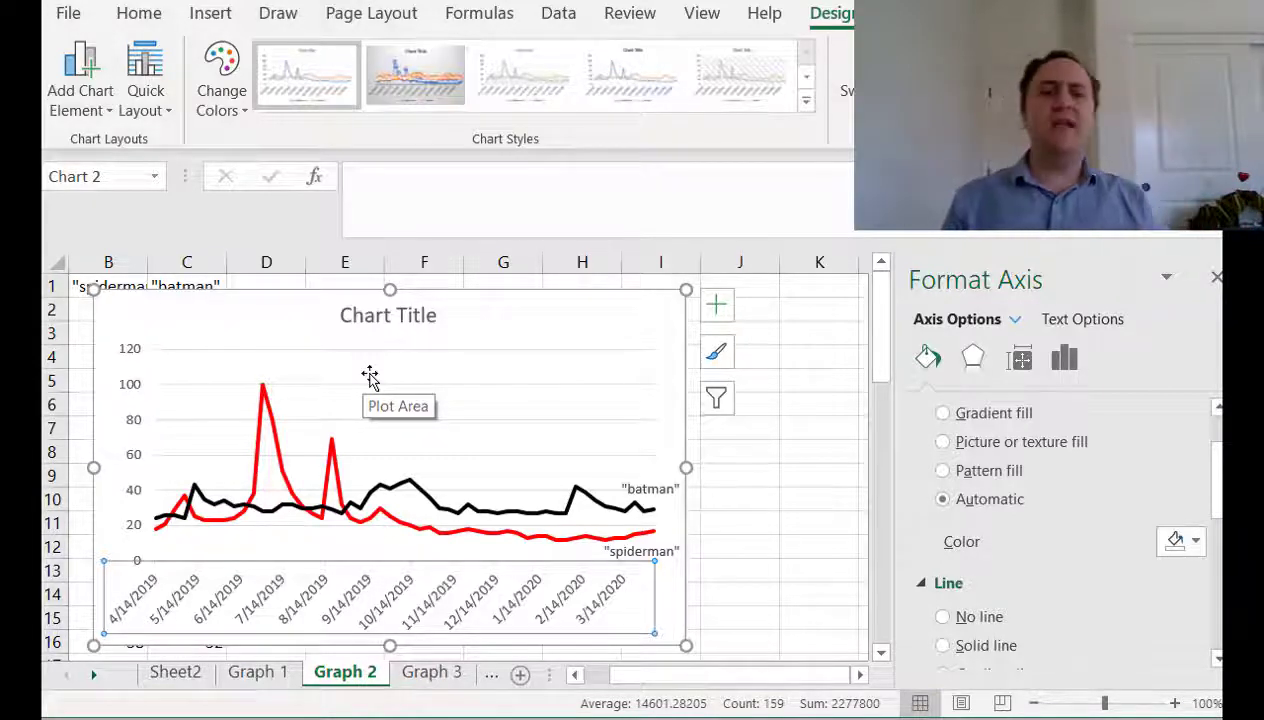
{"action": "left_click", "coordinate": [201, 22]}
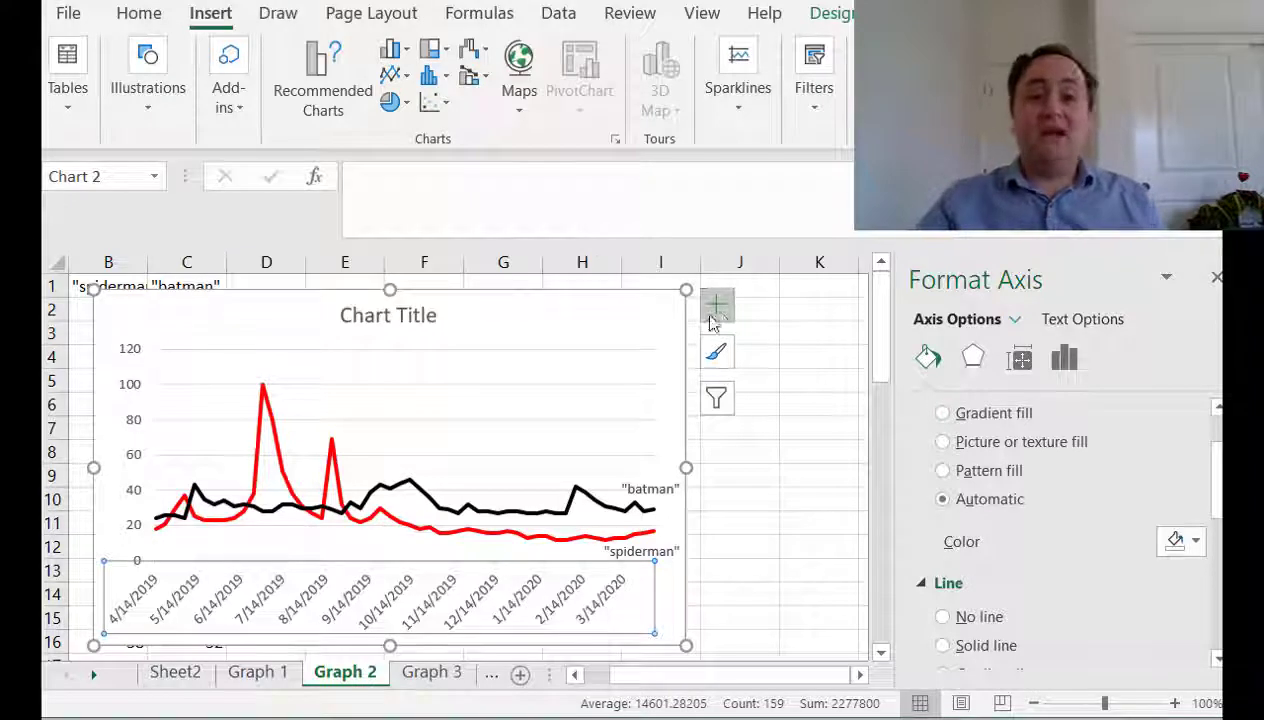
{"action": "left_click", "coordinate": [587, 298]}
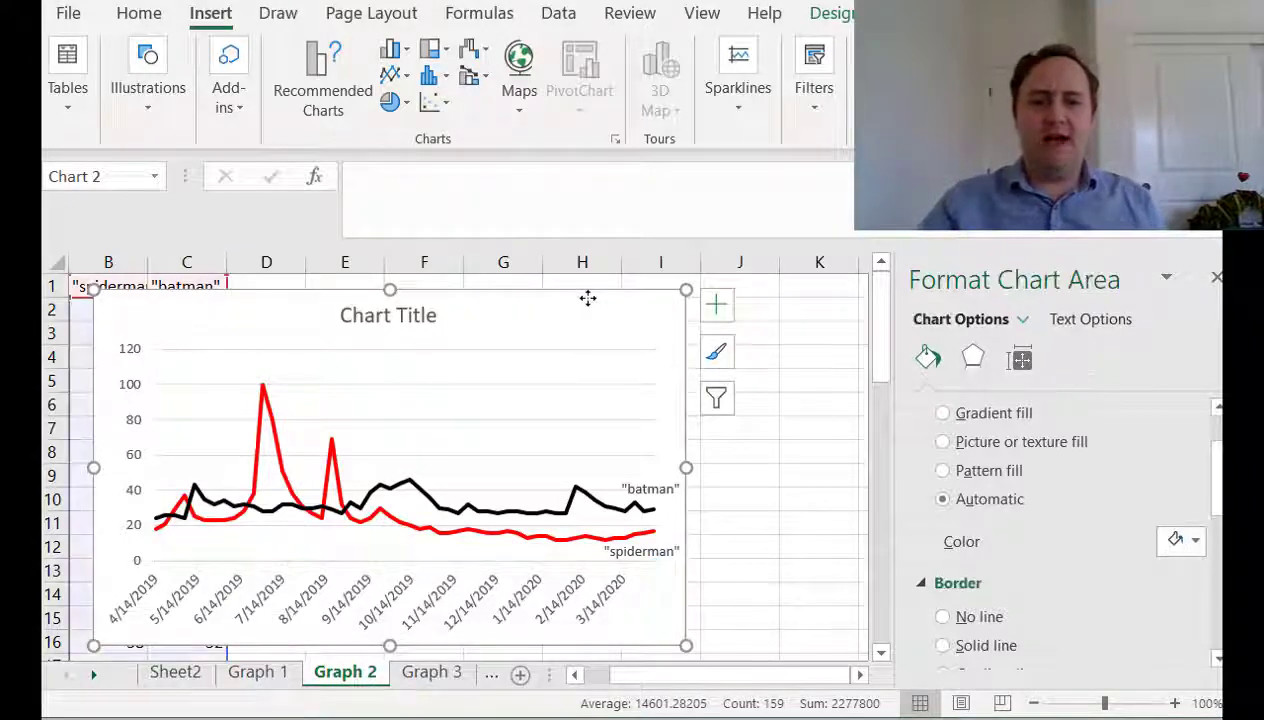
{"action": "left_click", "coordinate": [912, 13]}
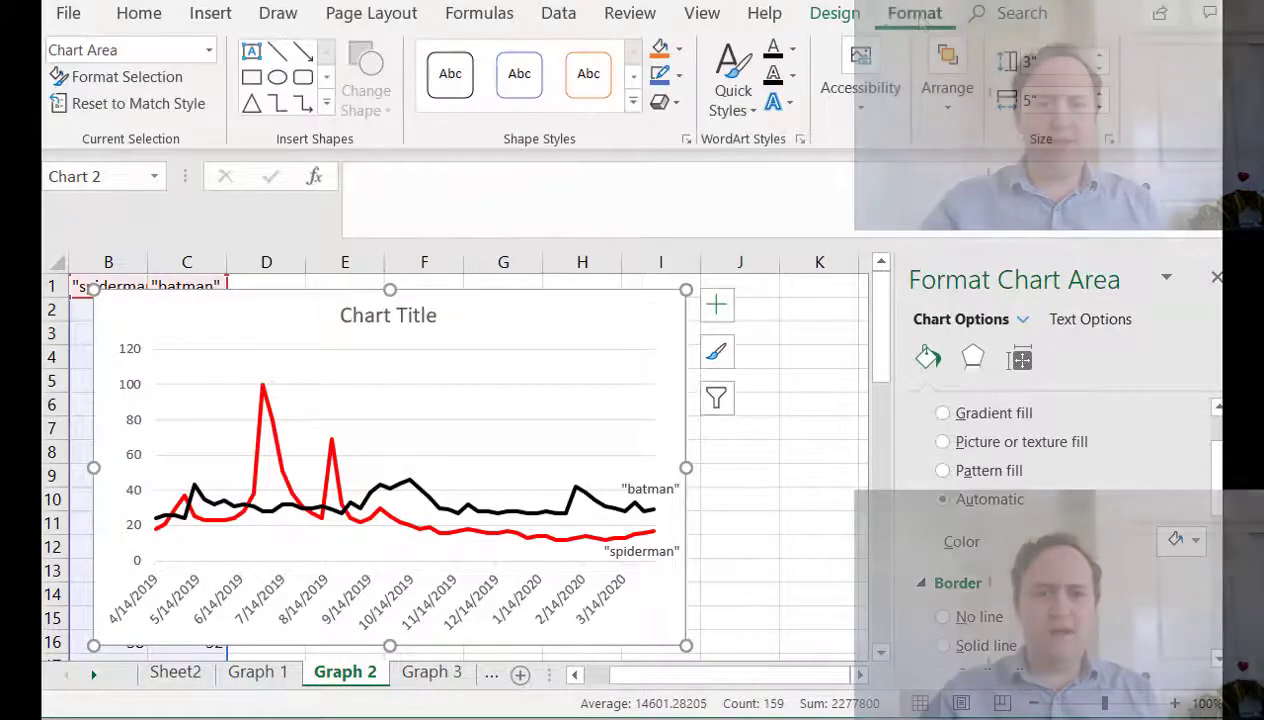
{"action": "left_click", "coordinate": [846, 16]}
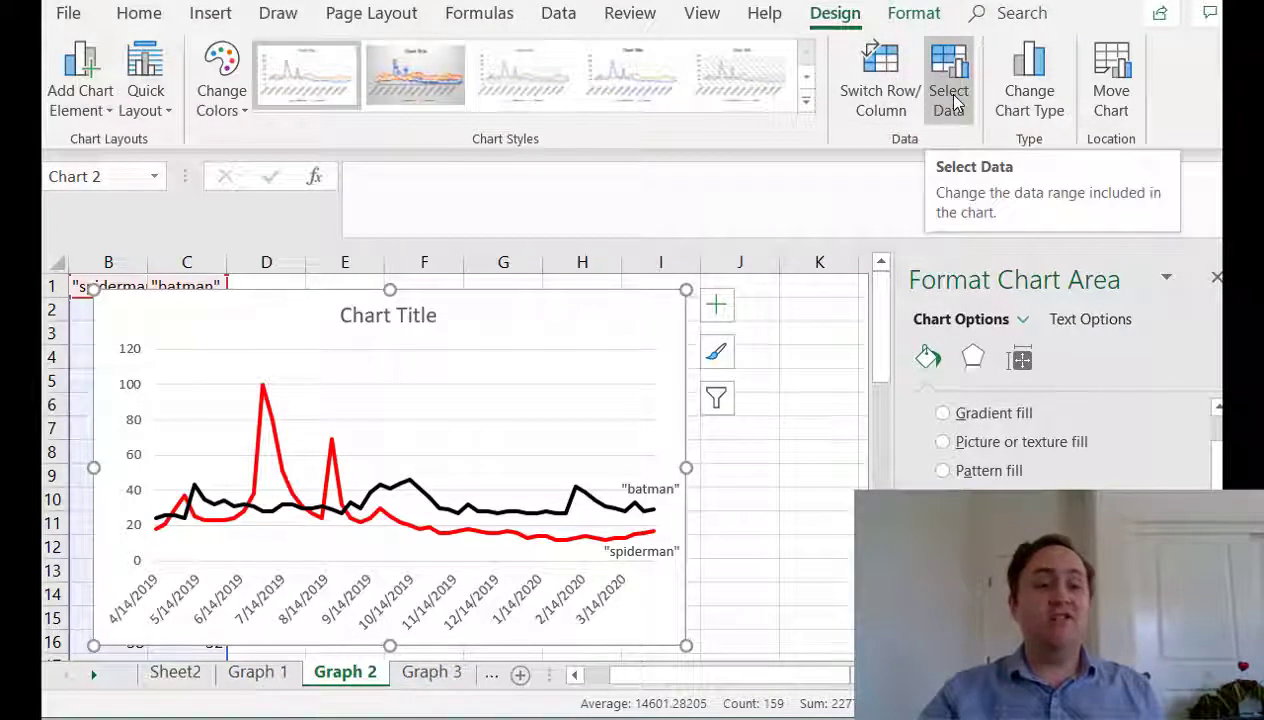
{"action": "left_click", "coordinate": [950, 95]}
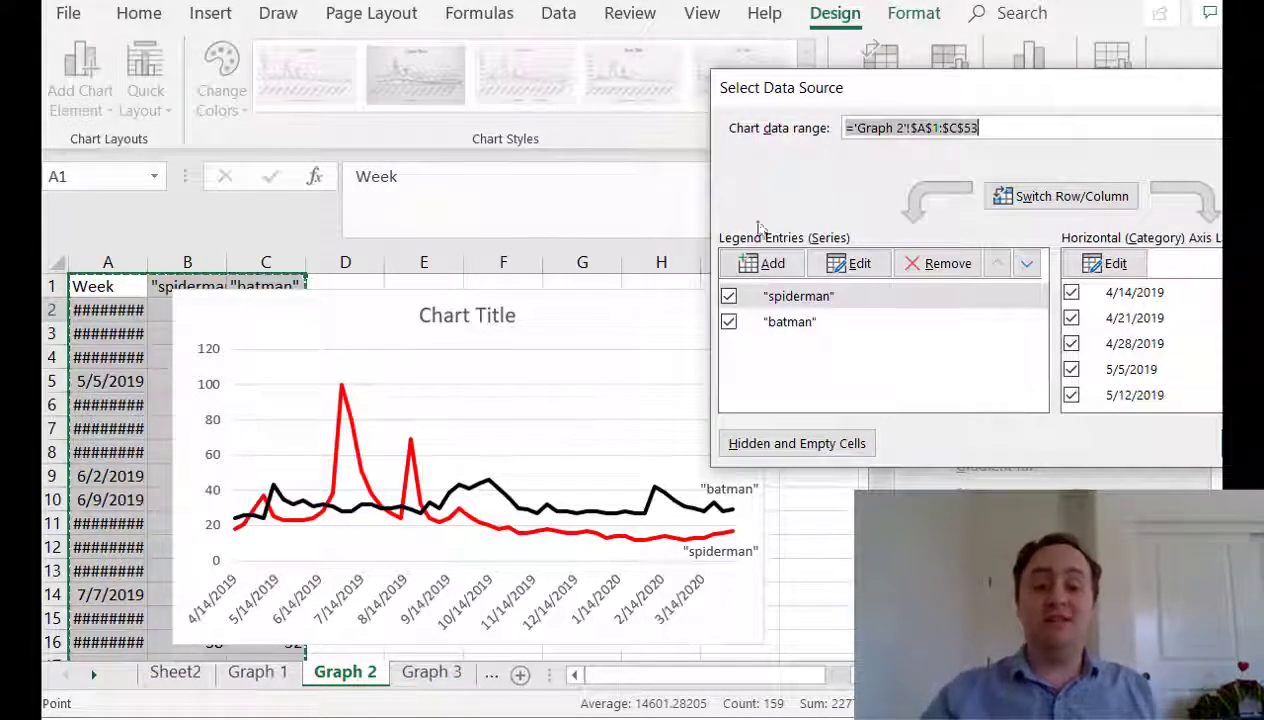
{"action": "left_click", "coordinate": [852, 265]}
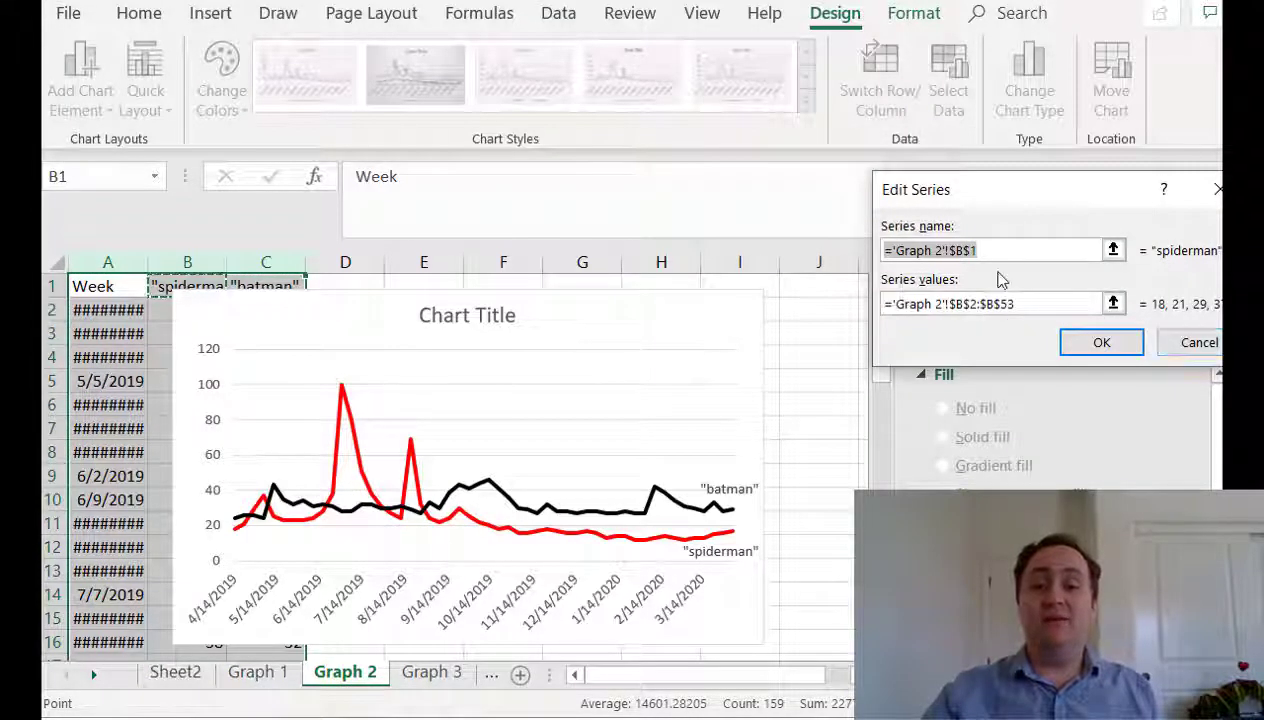
{"action": "left_click", "coordinate": [1187, 346]}
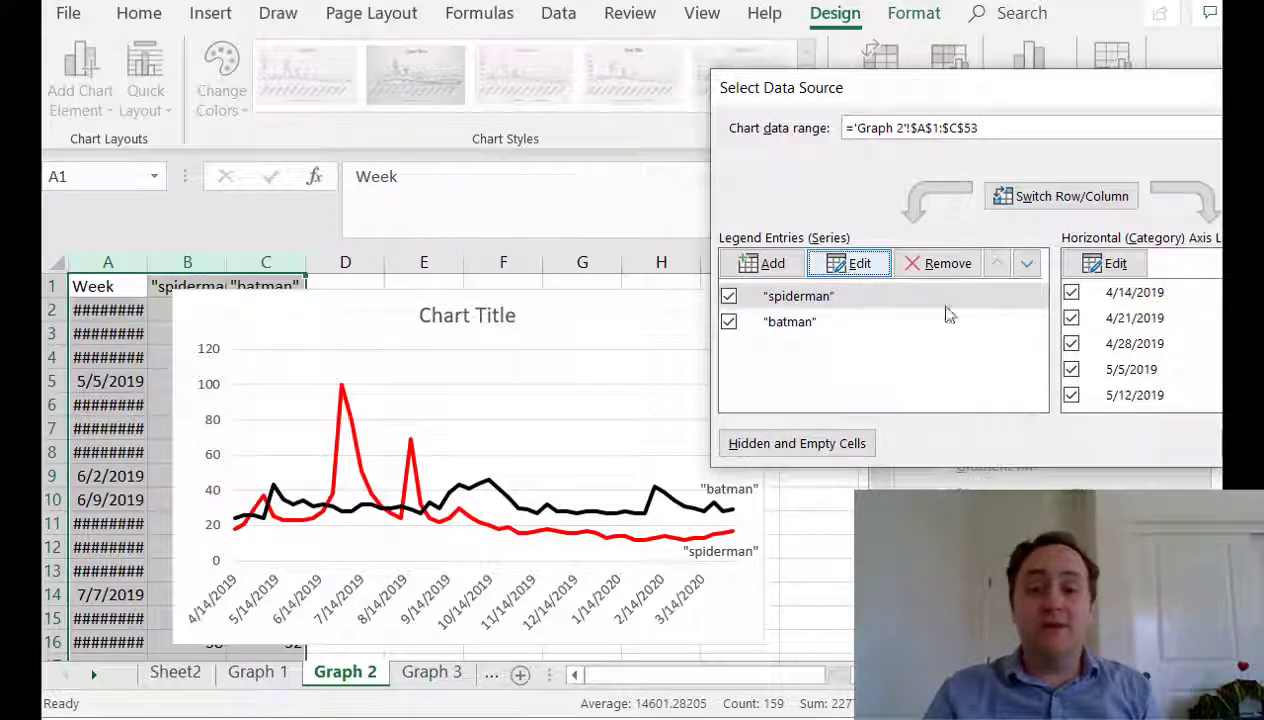
{"action": "key", "text": "Return"}
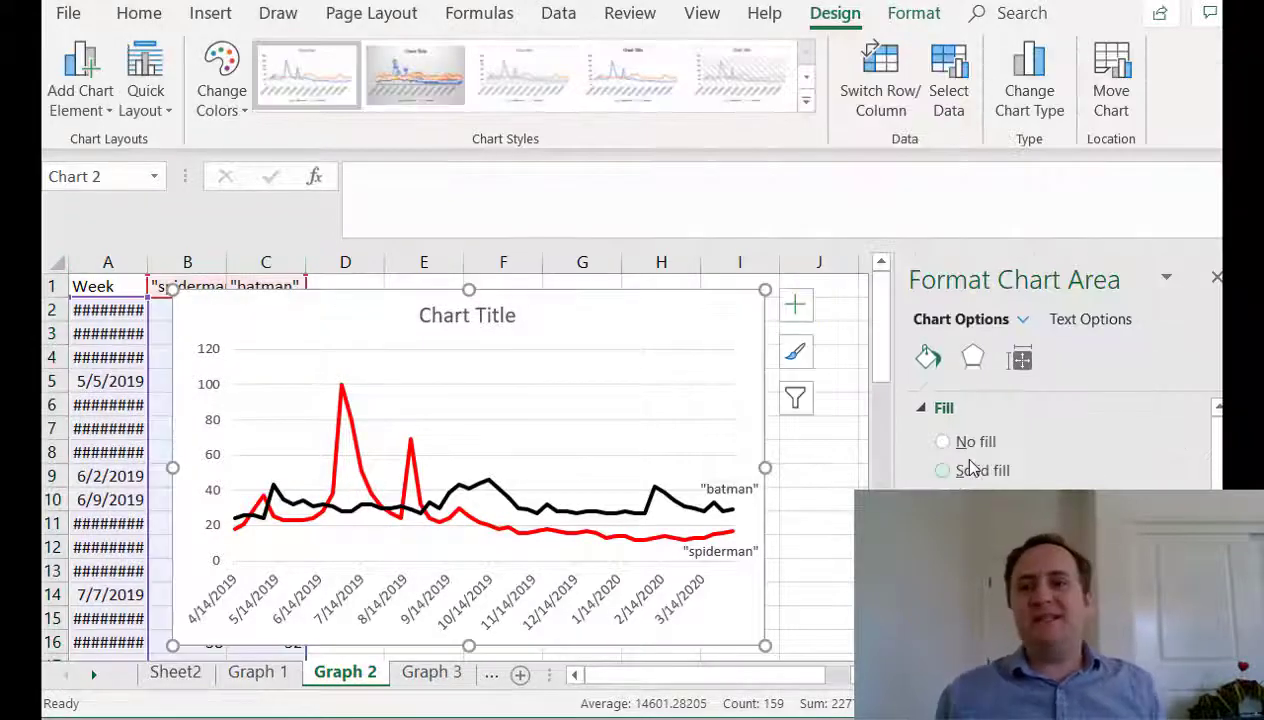